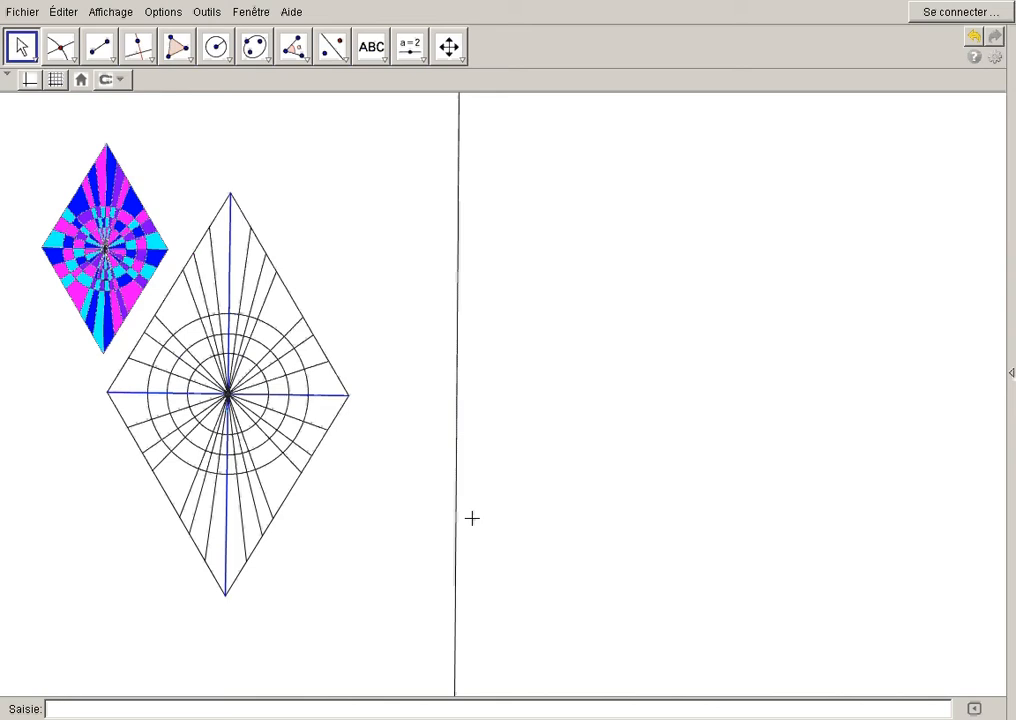
Draw a horizontal segment of given length 12 in the empty area beside the model rhombus
left_click(101, 48)
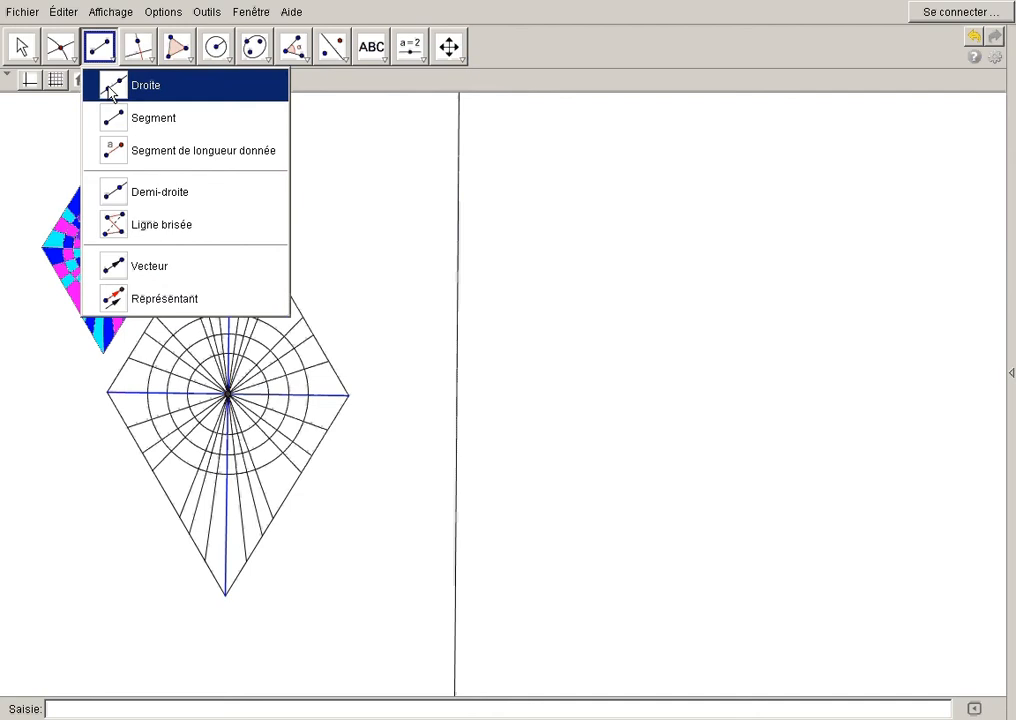
left_click(155, 152)
left_click(560, 315)
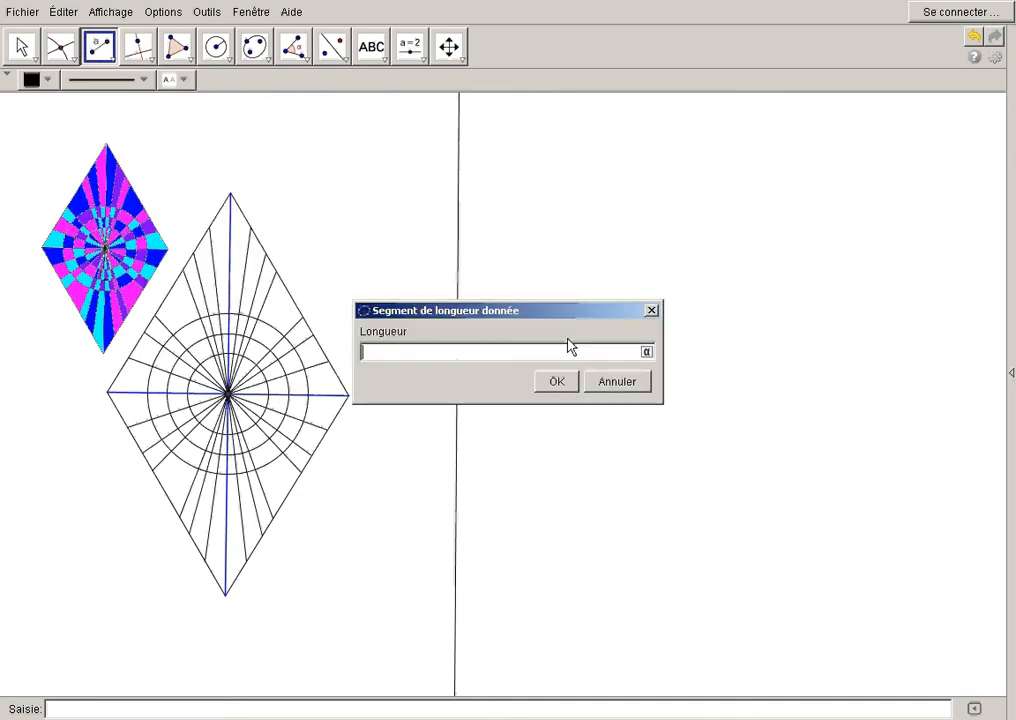
type("12")
left_click(557, 384)
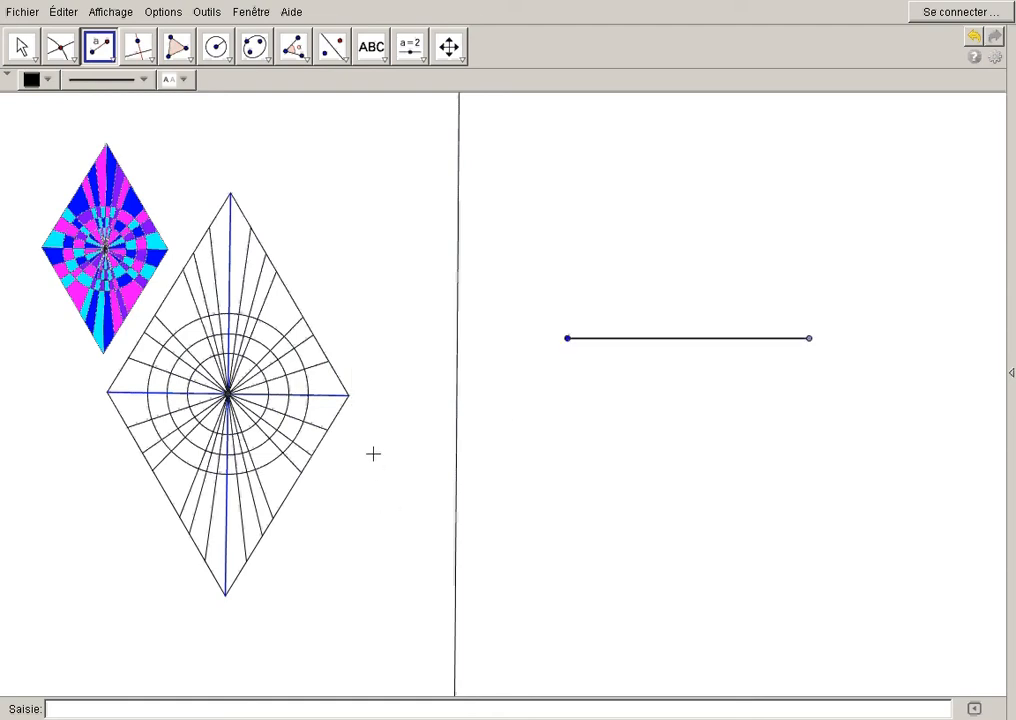
Construct the midpoint of the horizontal segment
left_click(60, 48)
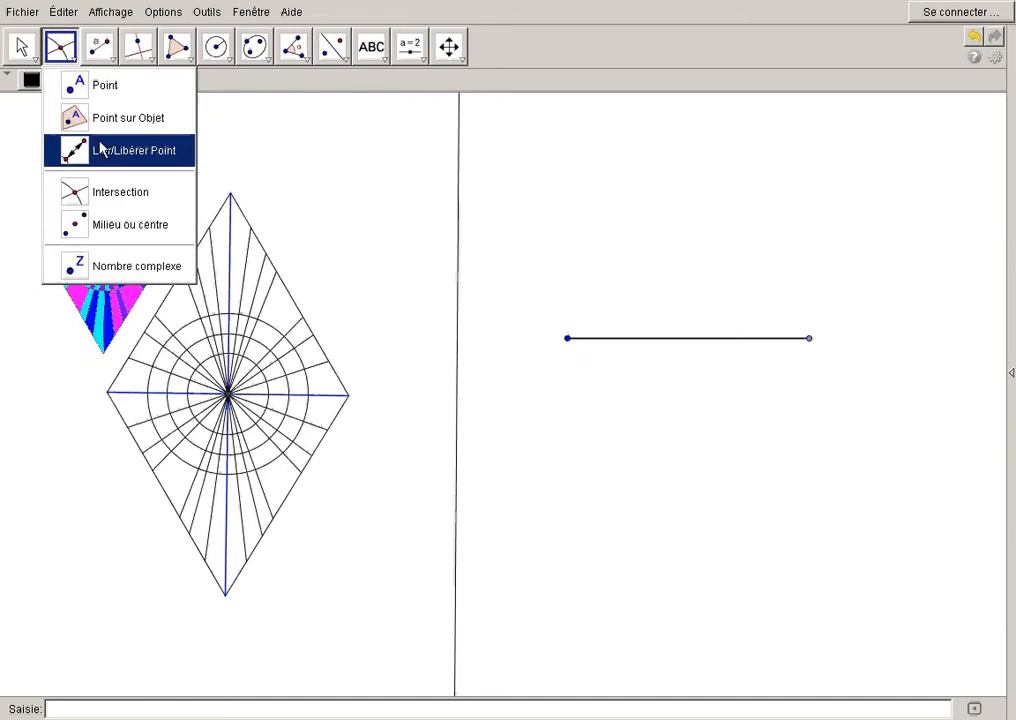
left_click(107, 226)
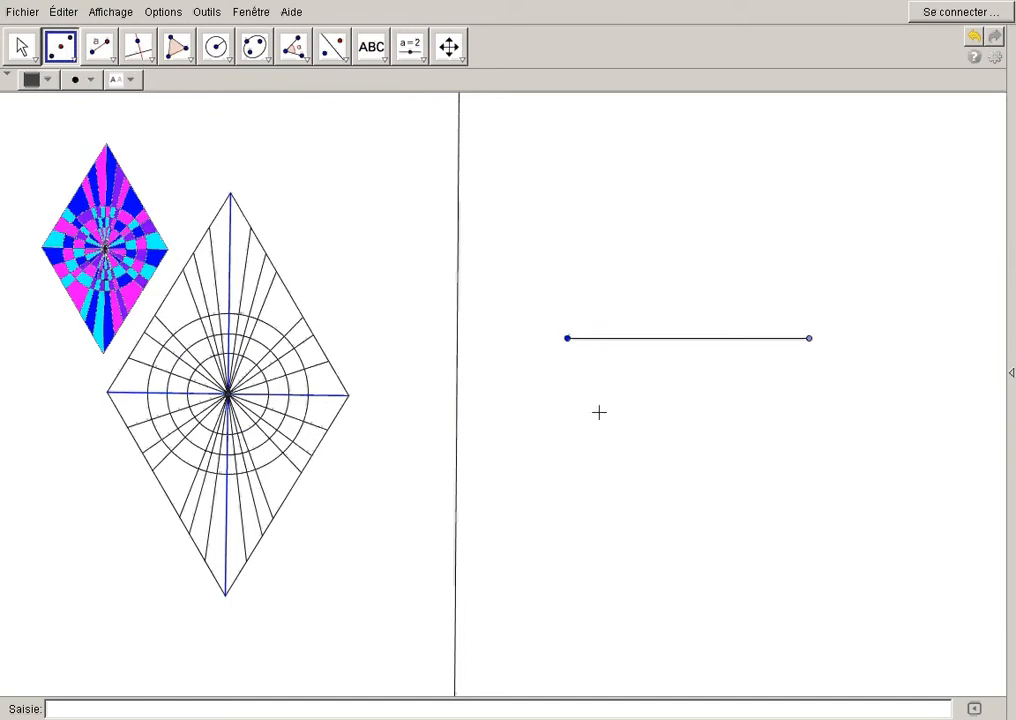
left_click(675, 340)
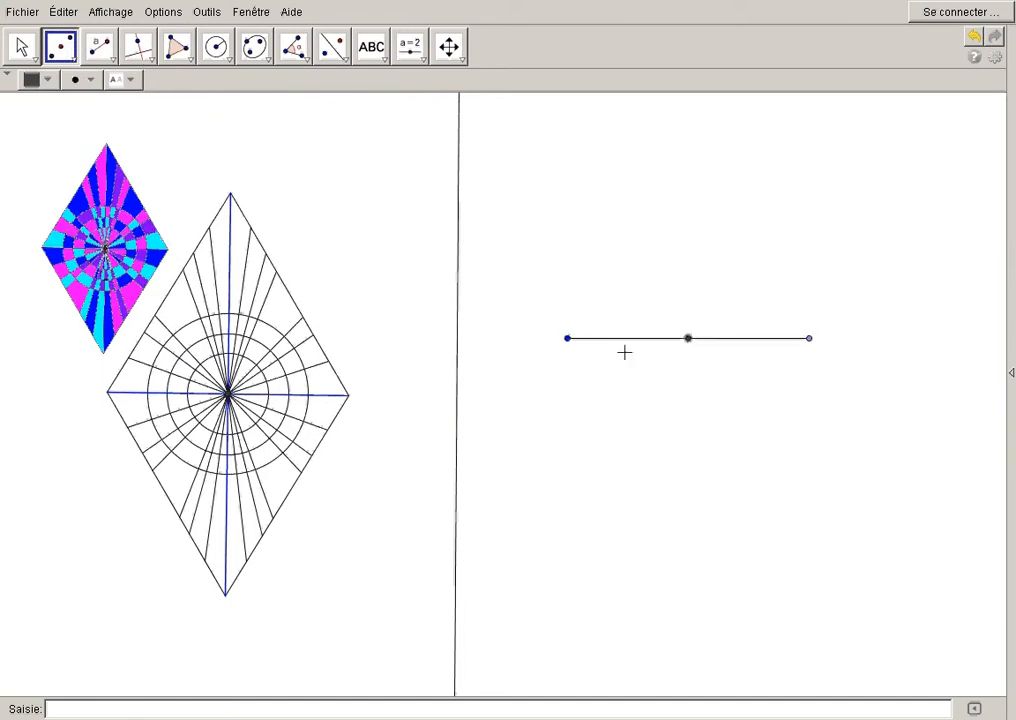
Construct the perpendicular to the segment through its midpoint, and shift the figure lower by moving the segment's starting point
left_click(140, 50)
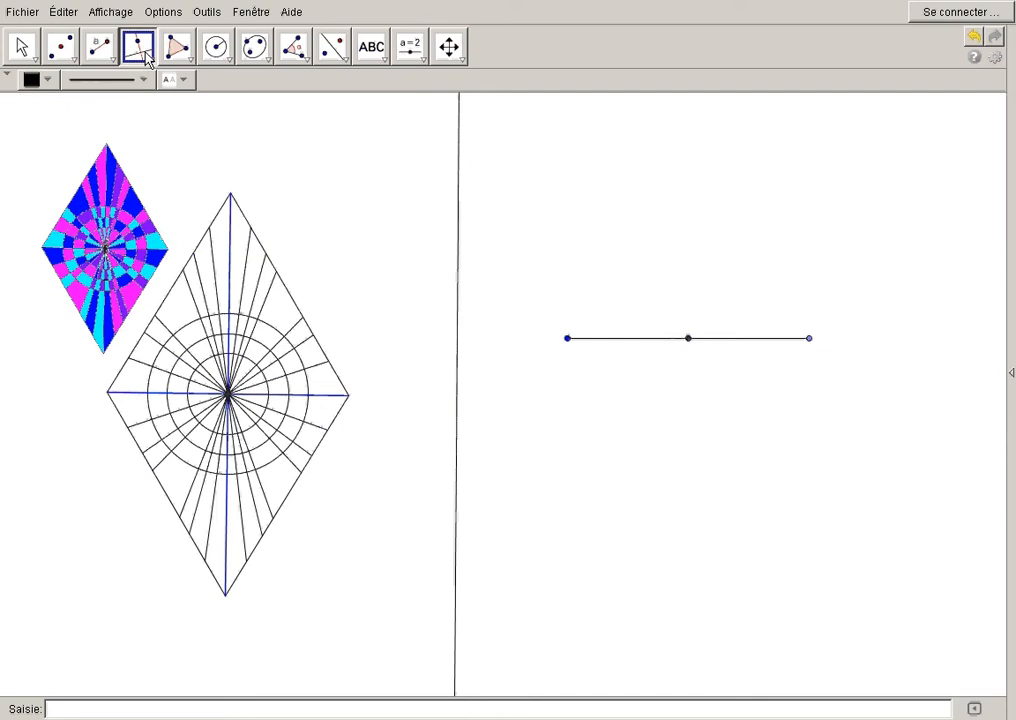
left_click(611, 338)
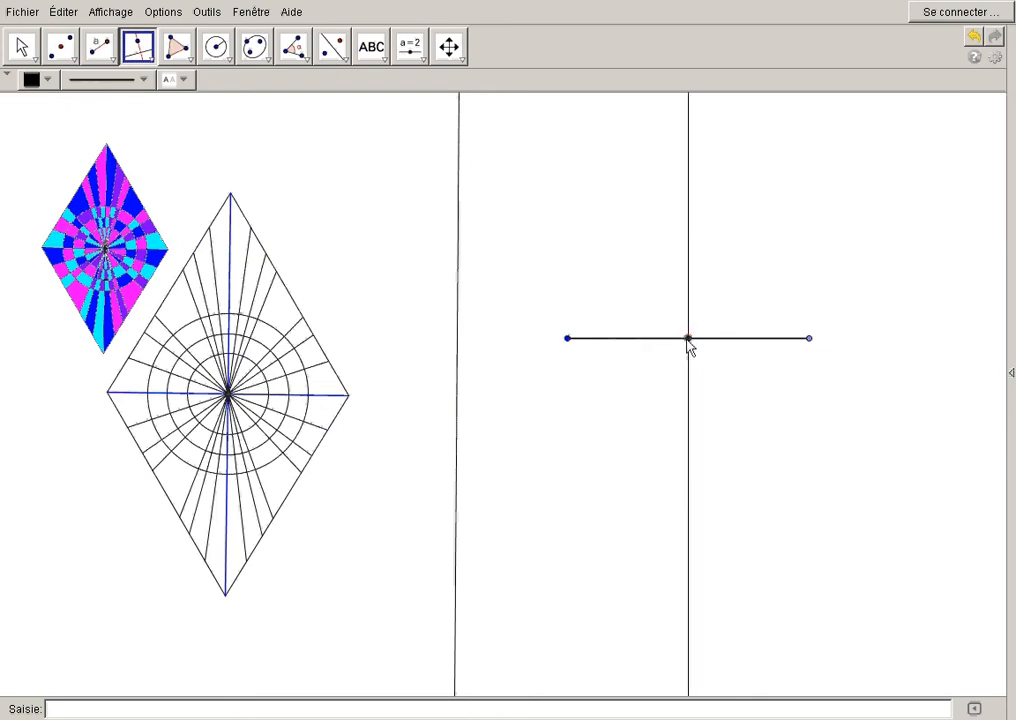
left_click(688, 338)
left_click(22, 47)
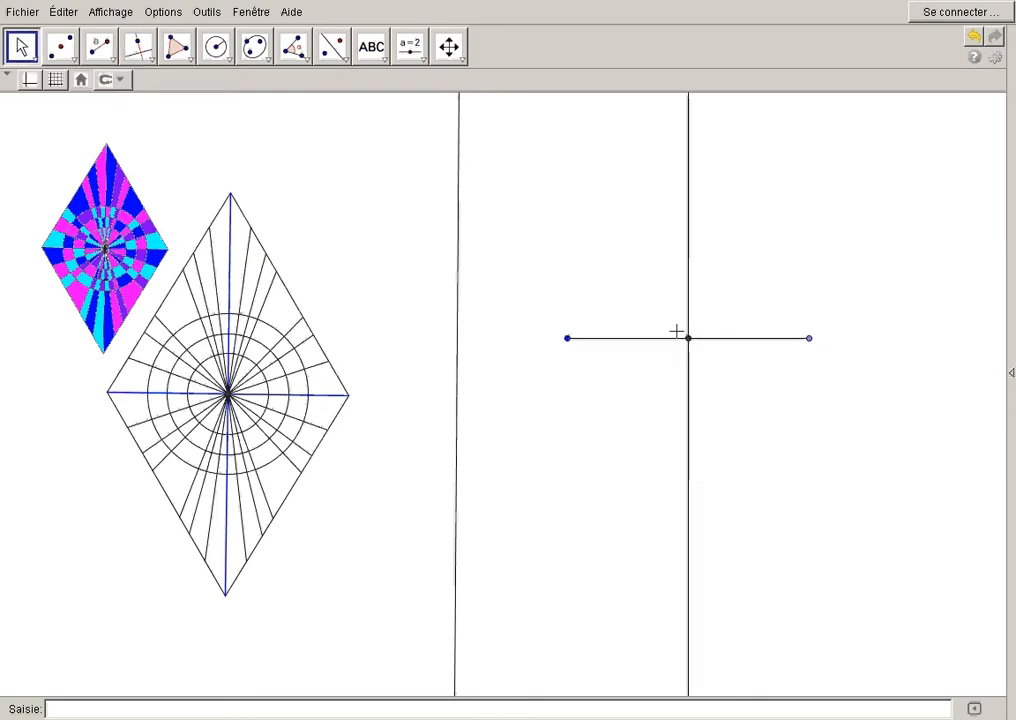
left_click_drag(566, 339, 593, 435)
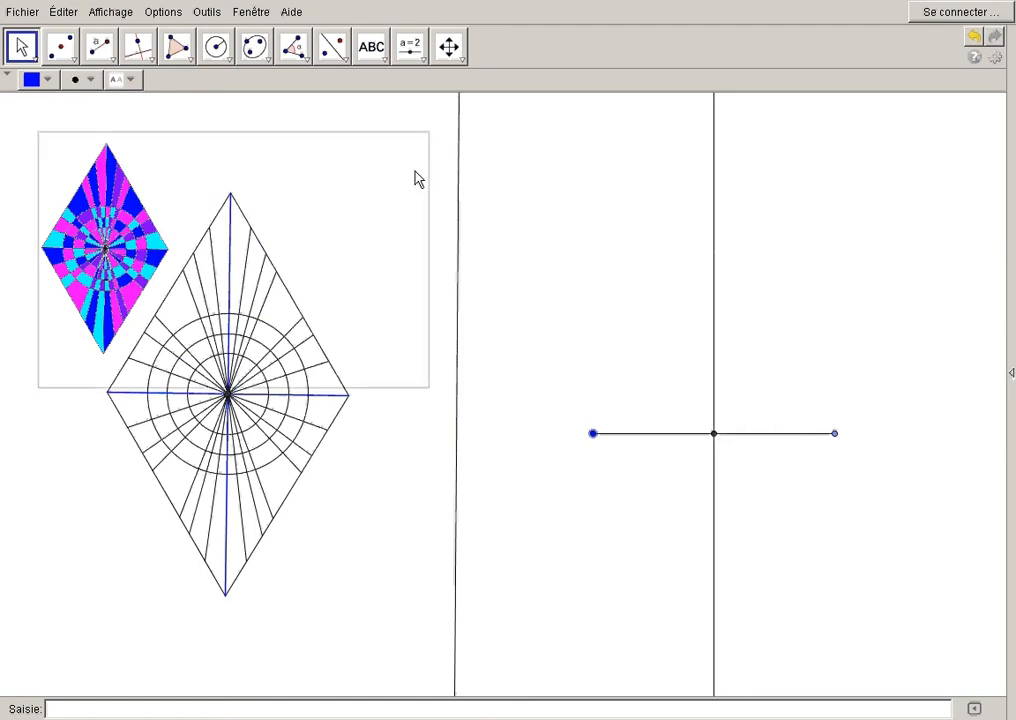
Draw a circle of radius 10 centred on the segment's midpoint
left_click(218, 50)
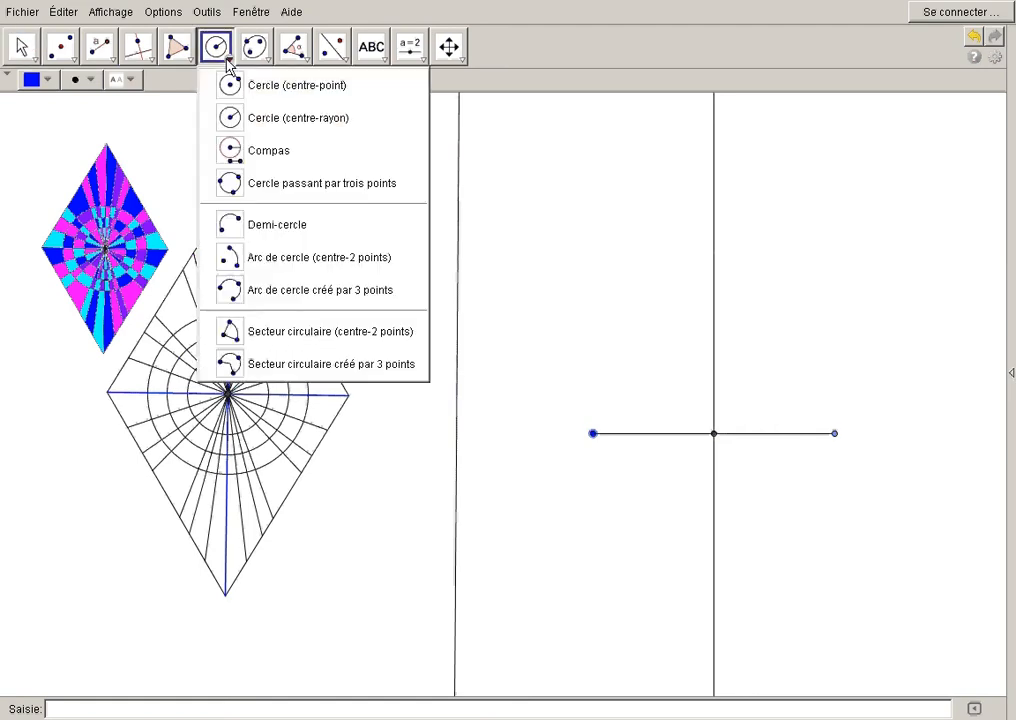
left_click(272, 120)
left_click(714, 433)
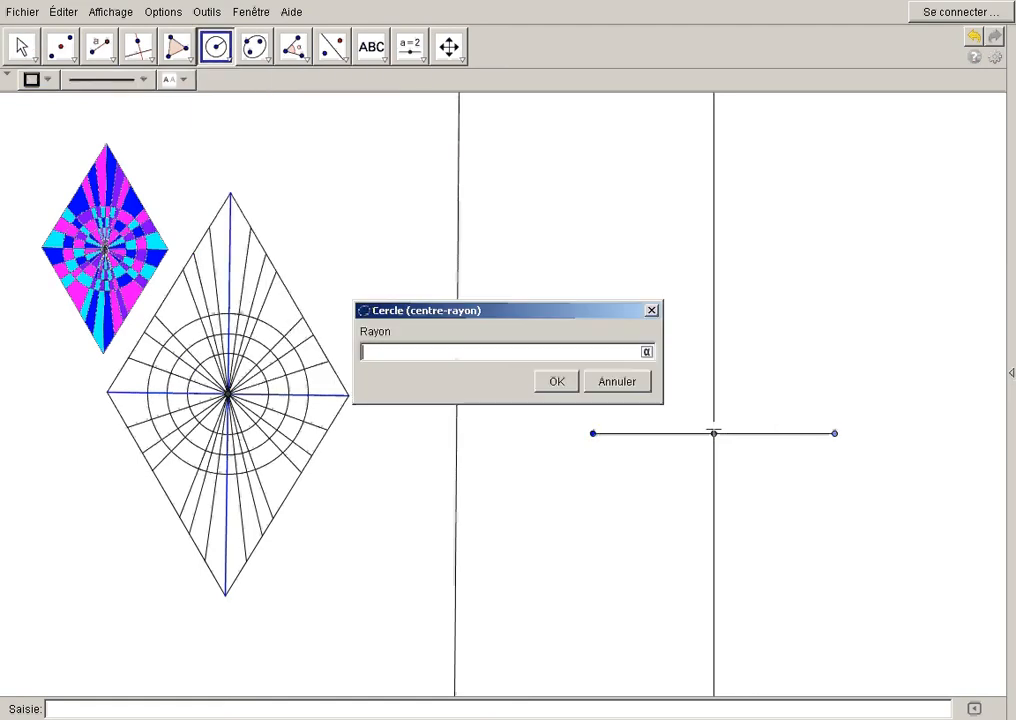
type("10")
left_click(557, 382)
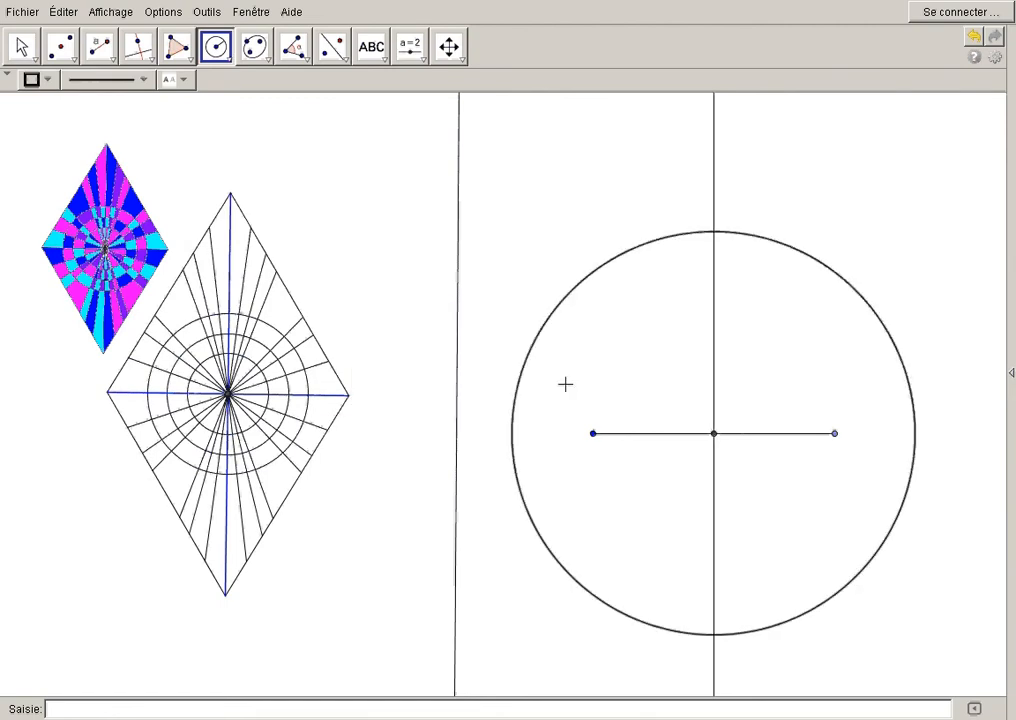
Mark the two intersection points of the circle with the perpendicular line
left_click(72, 66)
left_click(75, 192)
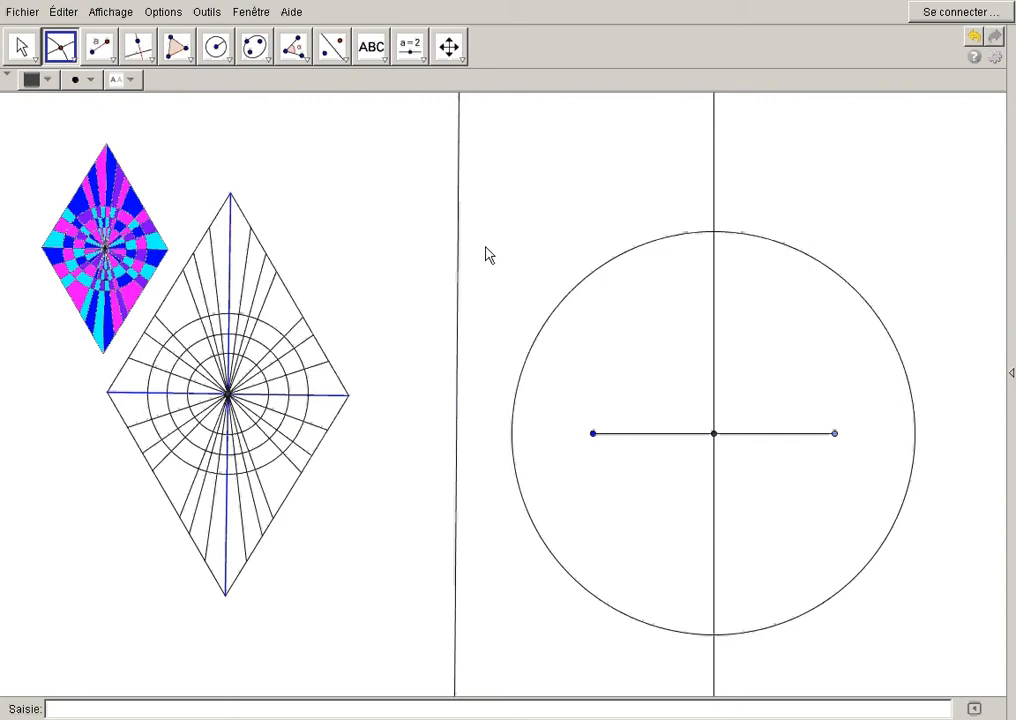
left_click(713, 234)
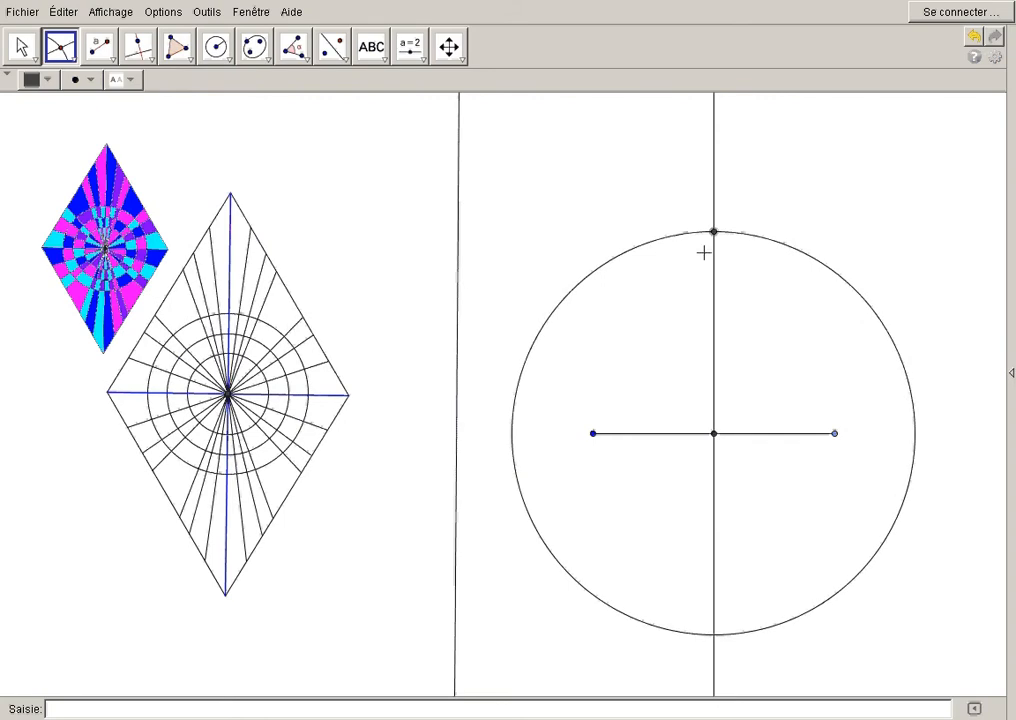
left_click(714, 636)
Hide the radius-10 circle and the perpendicular line, keeping their intersection points
left_click(22, 46)
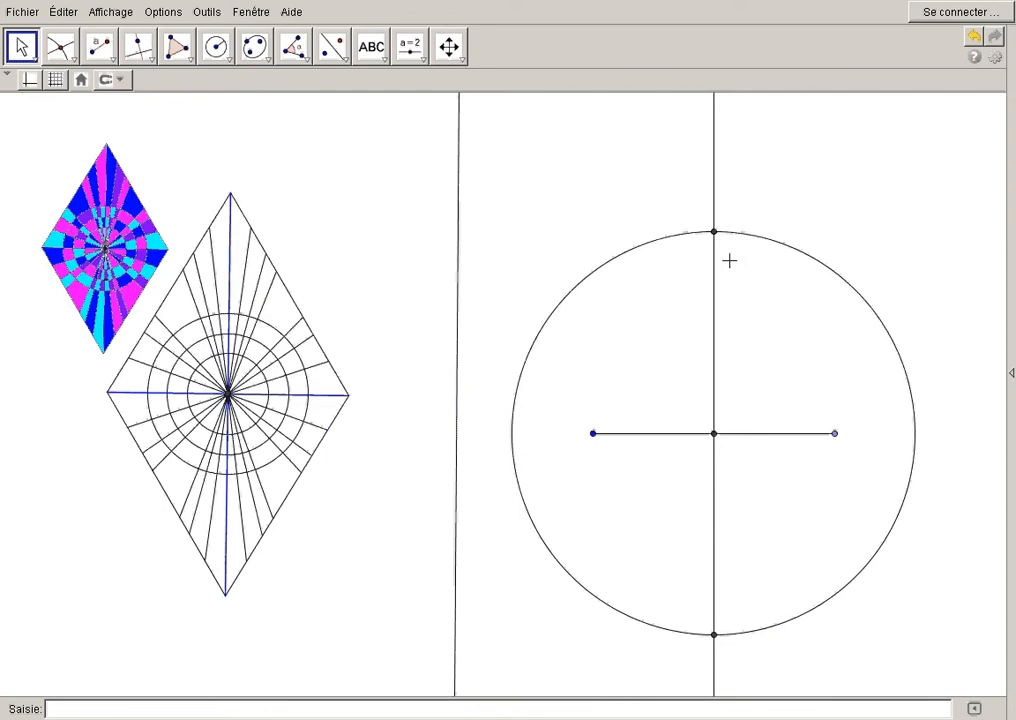
right_click(787, 247)
left_click(823, 283)
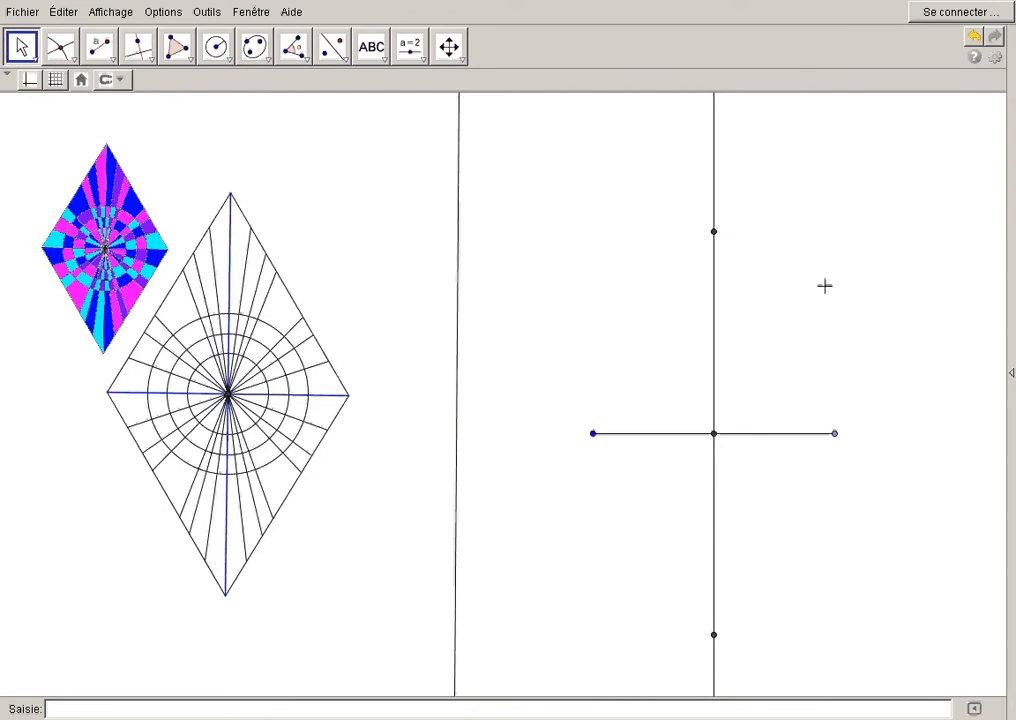
right_click(714, 170)
left_click(782, 200)
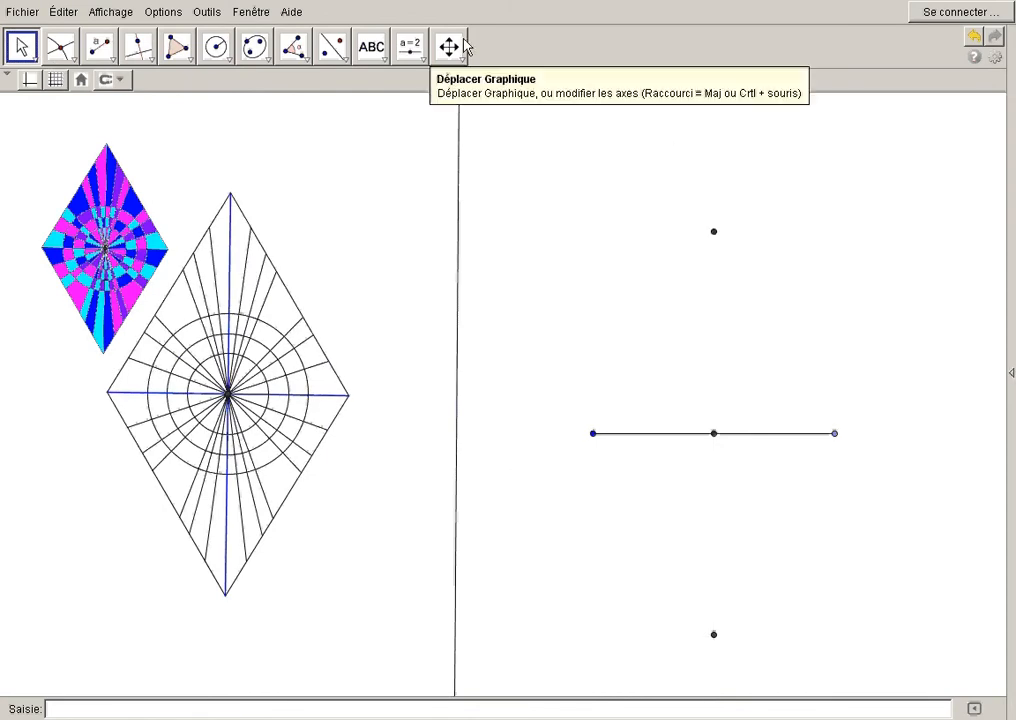
Draw the vertical diagonal as a segment joining the upper and lower intersection points
left_click(100, 58)
left_click(153, 118)
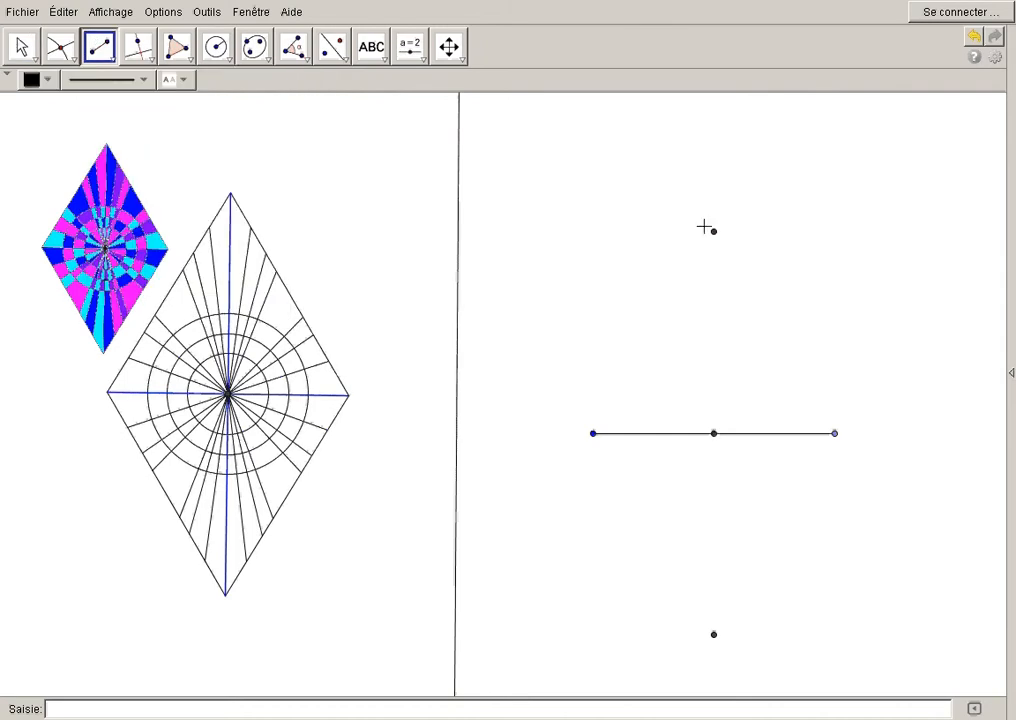
left_click(713, 231)
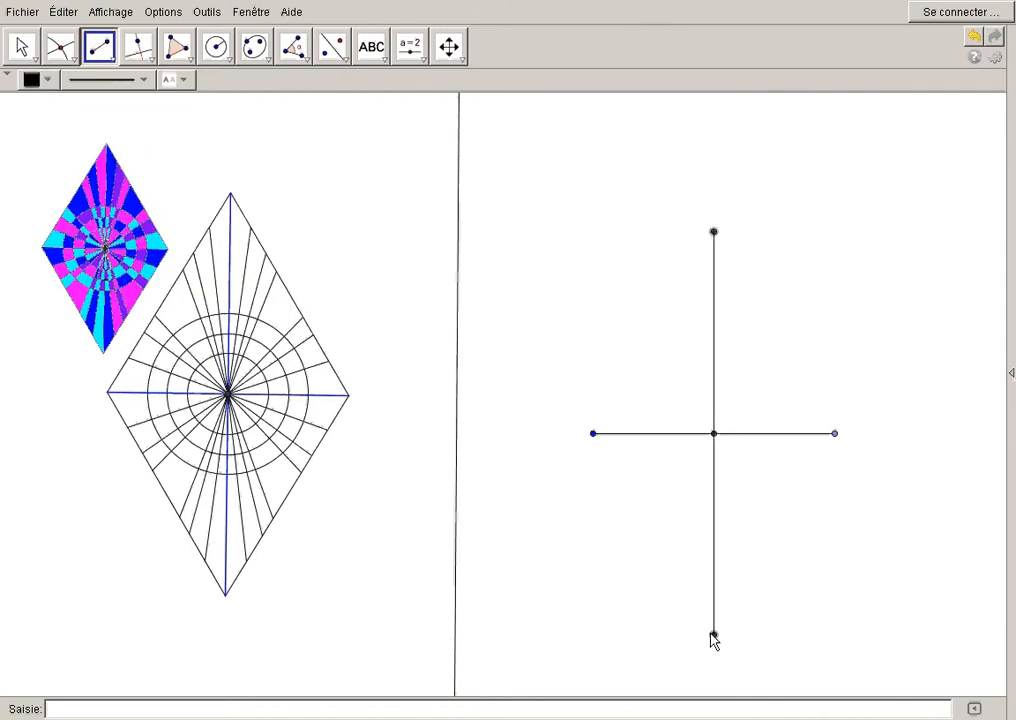
left_click(713, 635)
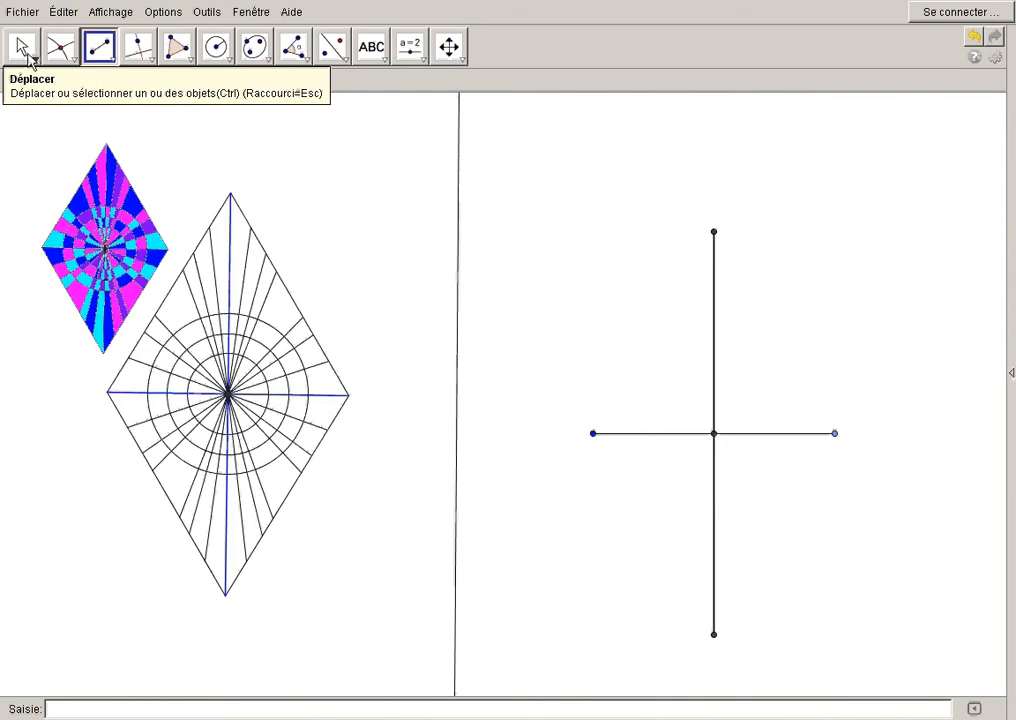
left_click(21, 46)
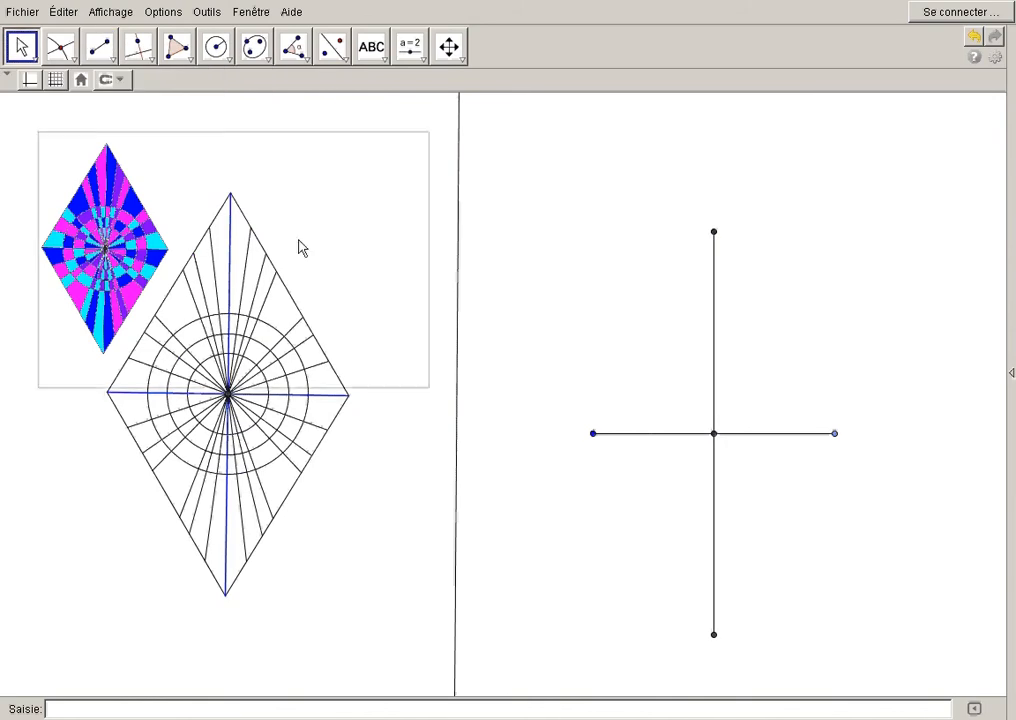
Join the endpoints of the two diagonals with four segments to form the rhombus, and tilt it slightly by raising its right vertex
left_click(98, 46)
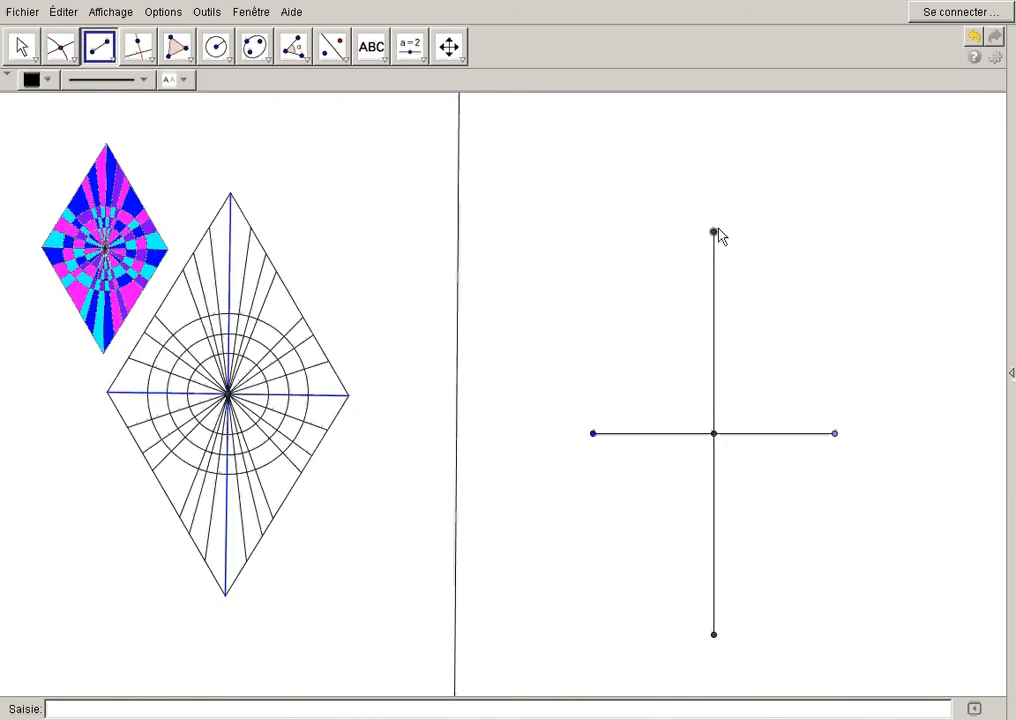
left_click(712, 231)
left_click(593, 433)
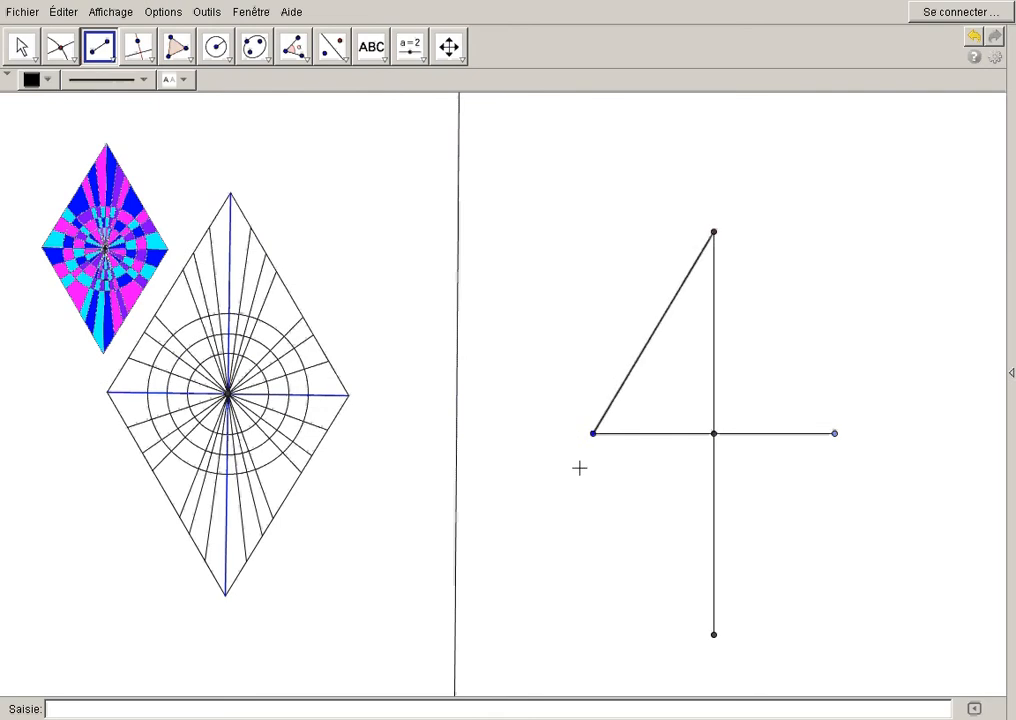
left_click(593, 433)
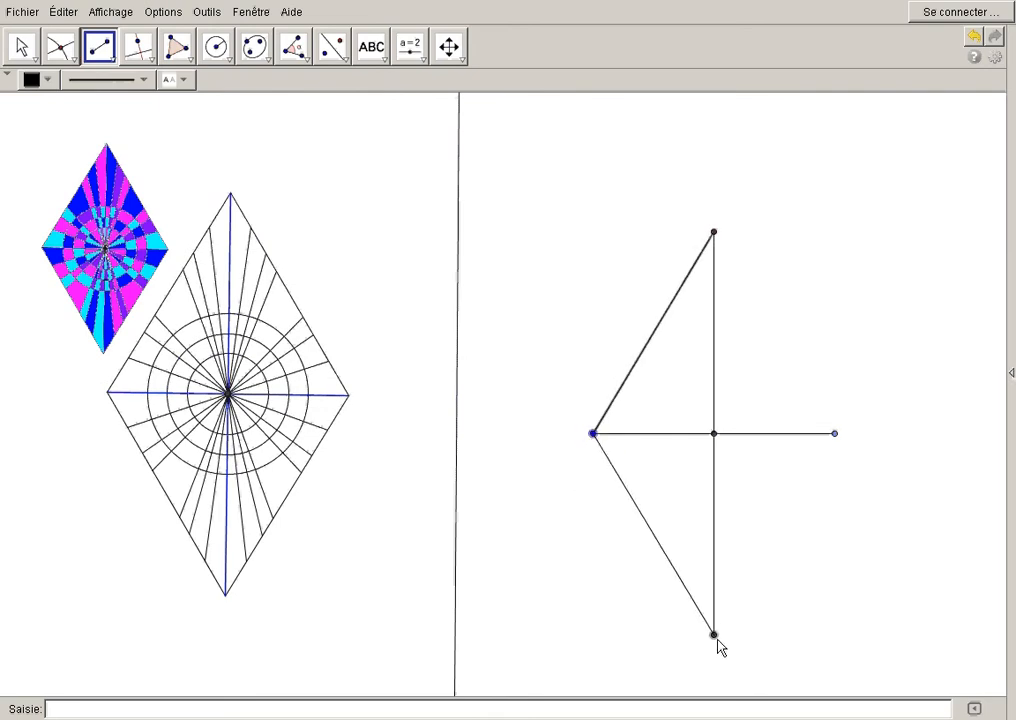
left_click(714, 634)
left_click(714, 634)
left_click(835, 433)
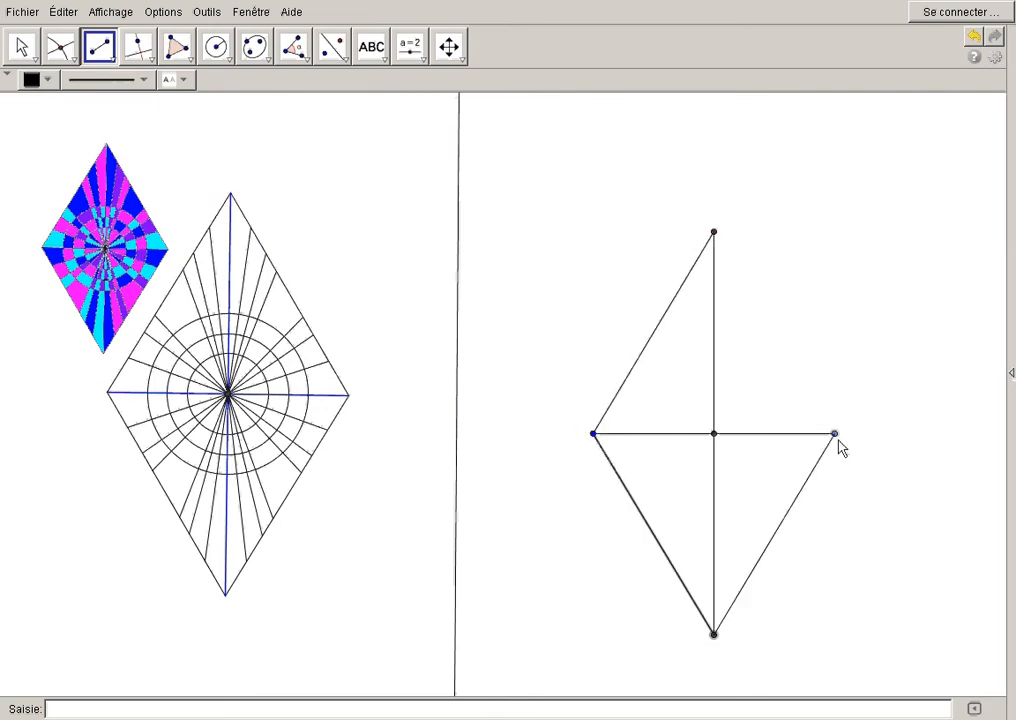
left_click(835, 433)
left_click(713, 231)
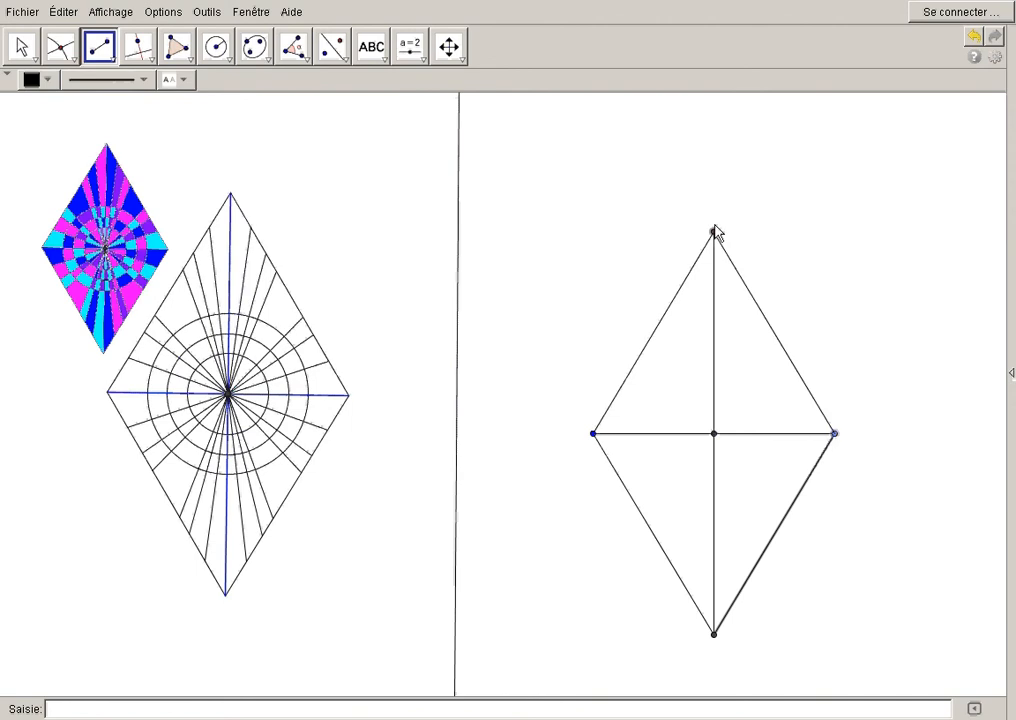
left_click(22, 46)
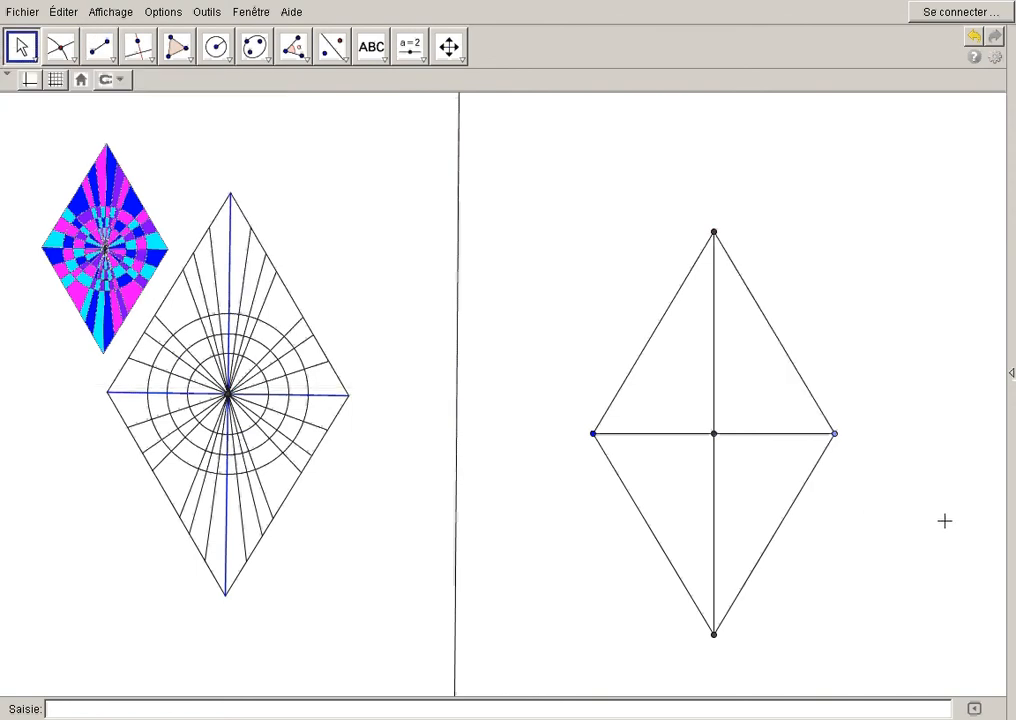
left_click_drag(841, 443, 821, 422)
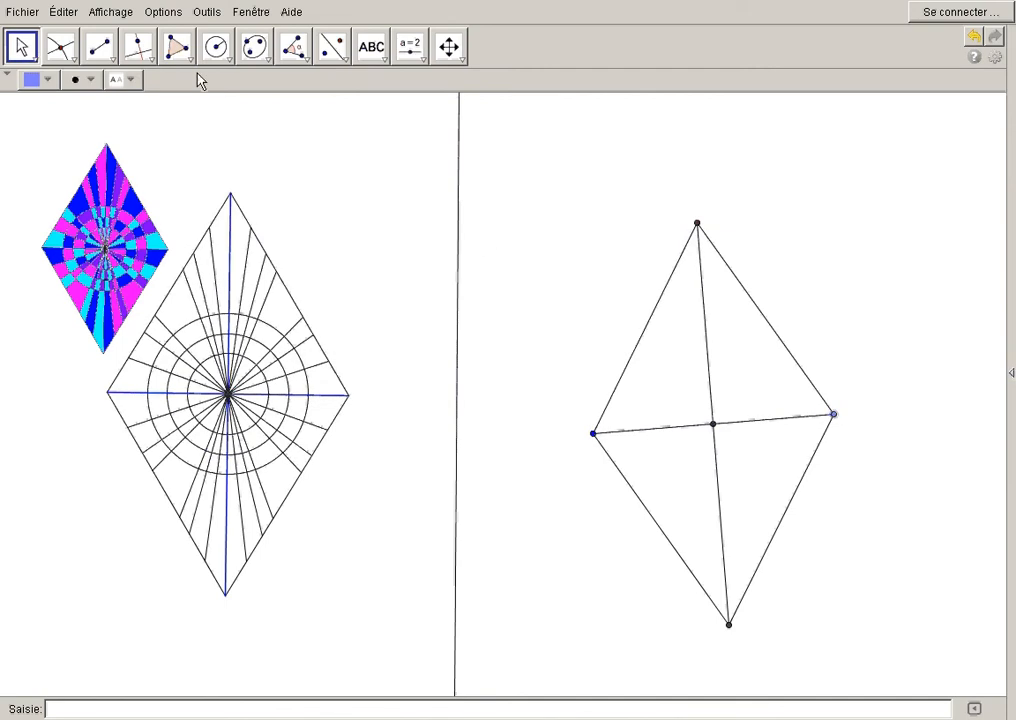
Draw a radius 2 circle centred on the rhombus's top vertex and a radius 1.5 circle centred where it crosses the upper-left side
left_click(224, 60)
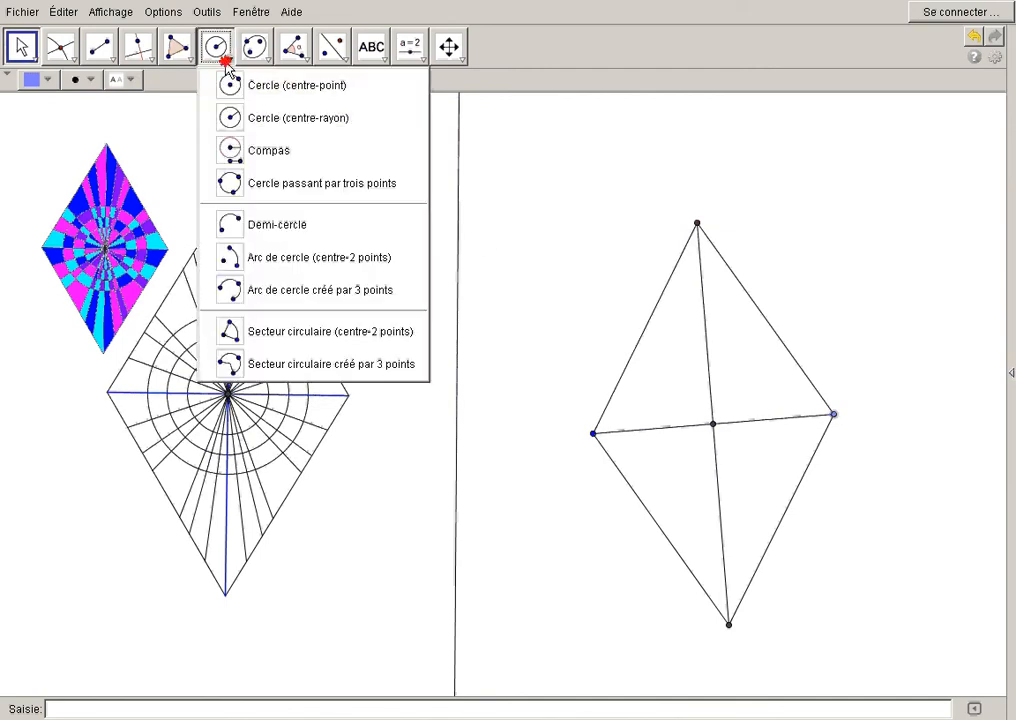
left_click(243, 120)
left_click(699, 226)
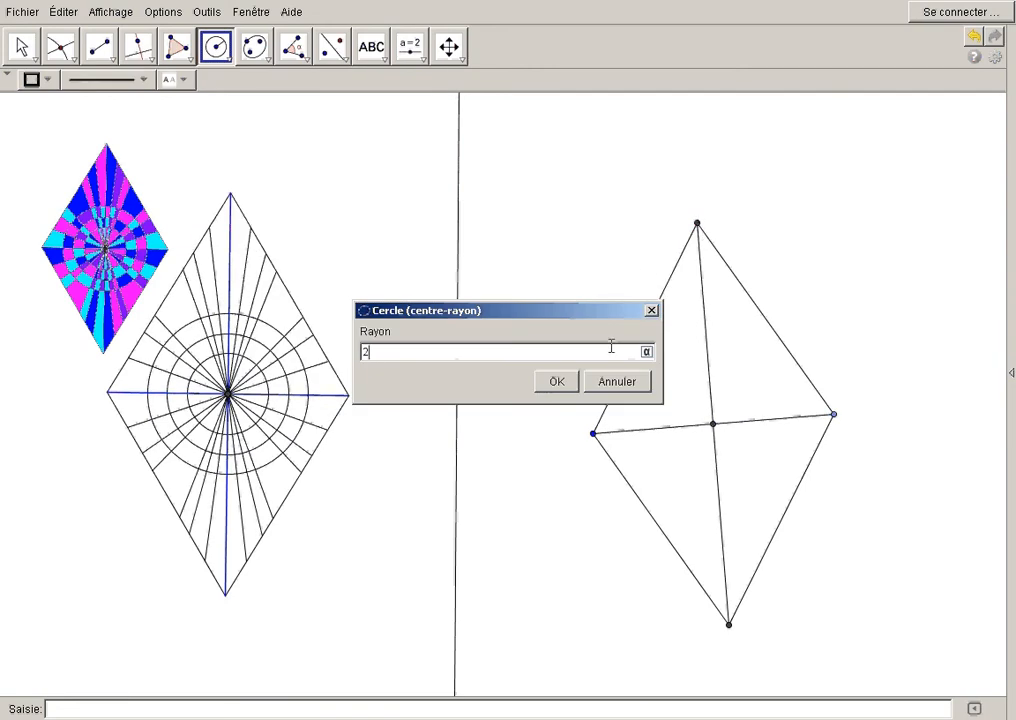
left_click(557, 381)
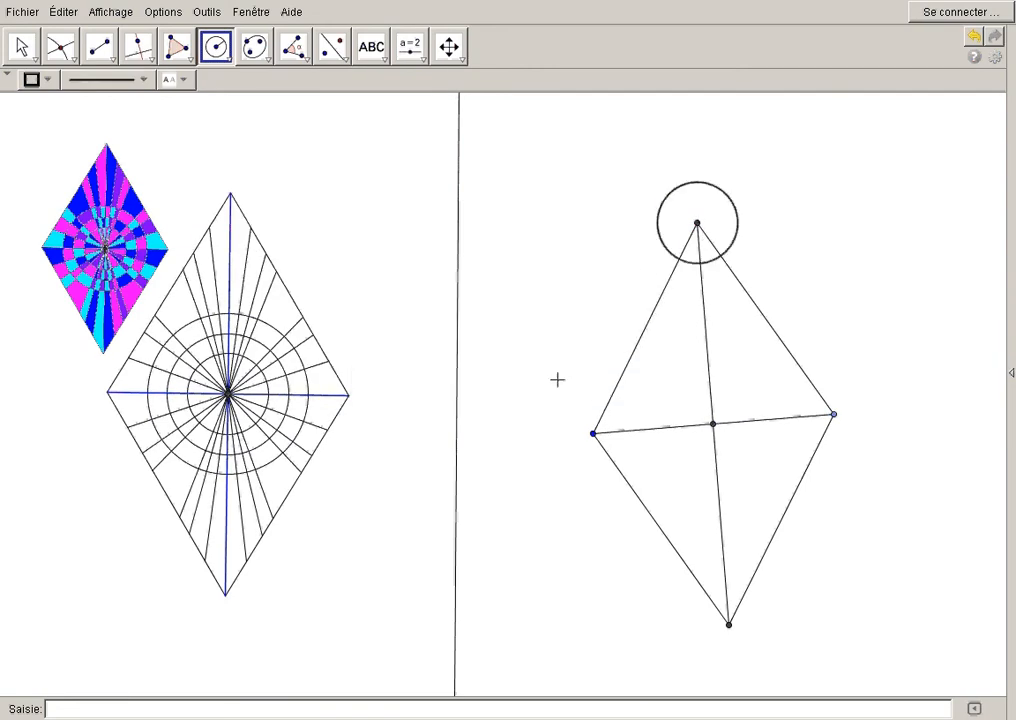
left_click(678, 258)
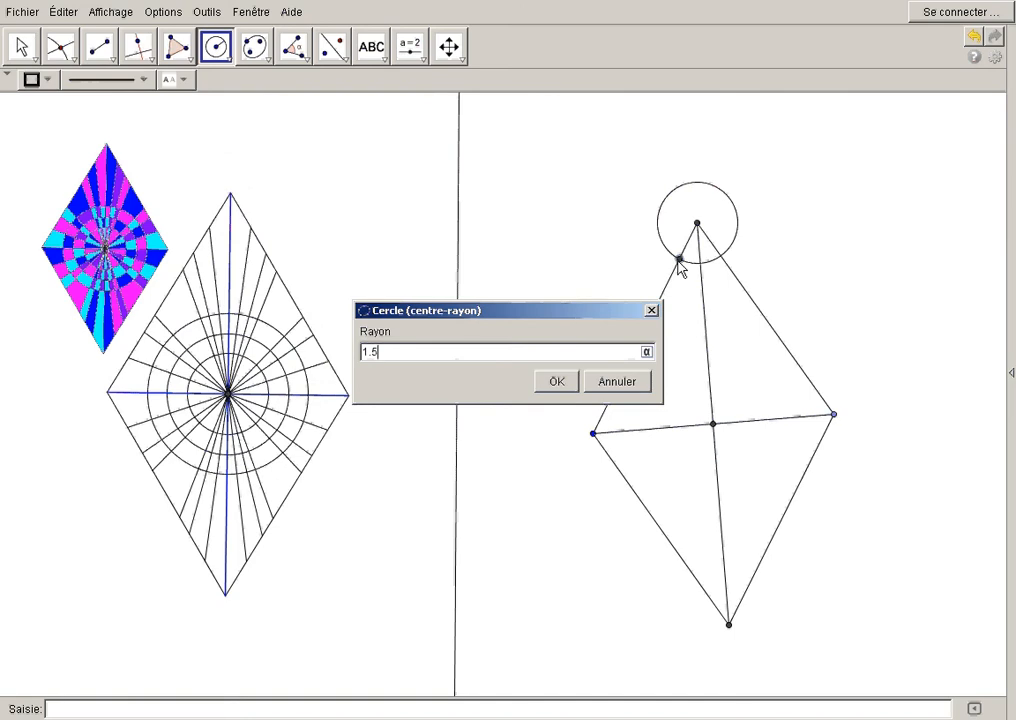
left_click(553, 384)
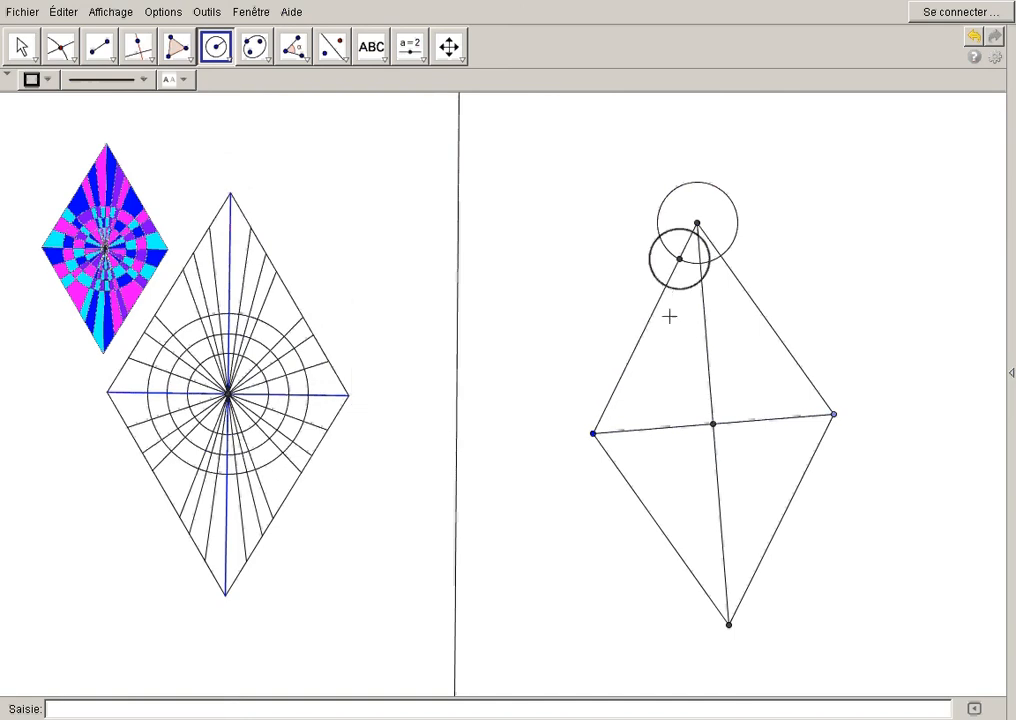
Draw a radius 1 circle centred where the 1.5 circle crosses the upper-left side, and mark its lower intersection with that side
left_click(666, 287)
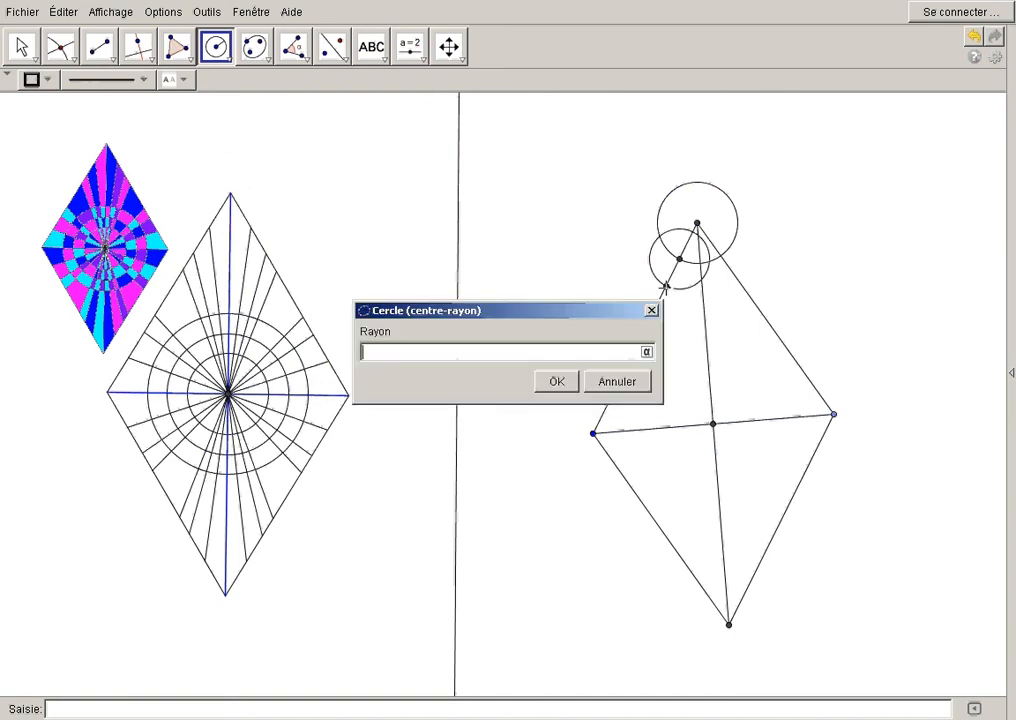
type("1")
left_click(551, 381)
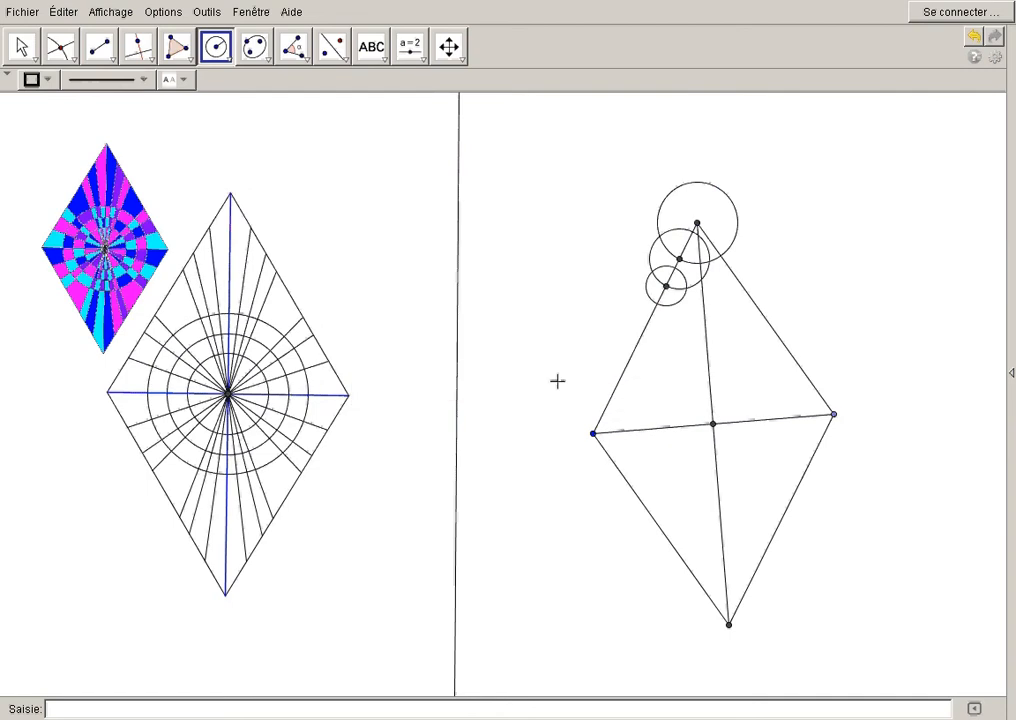
left_click(62, 55)
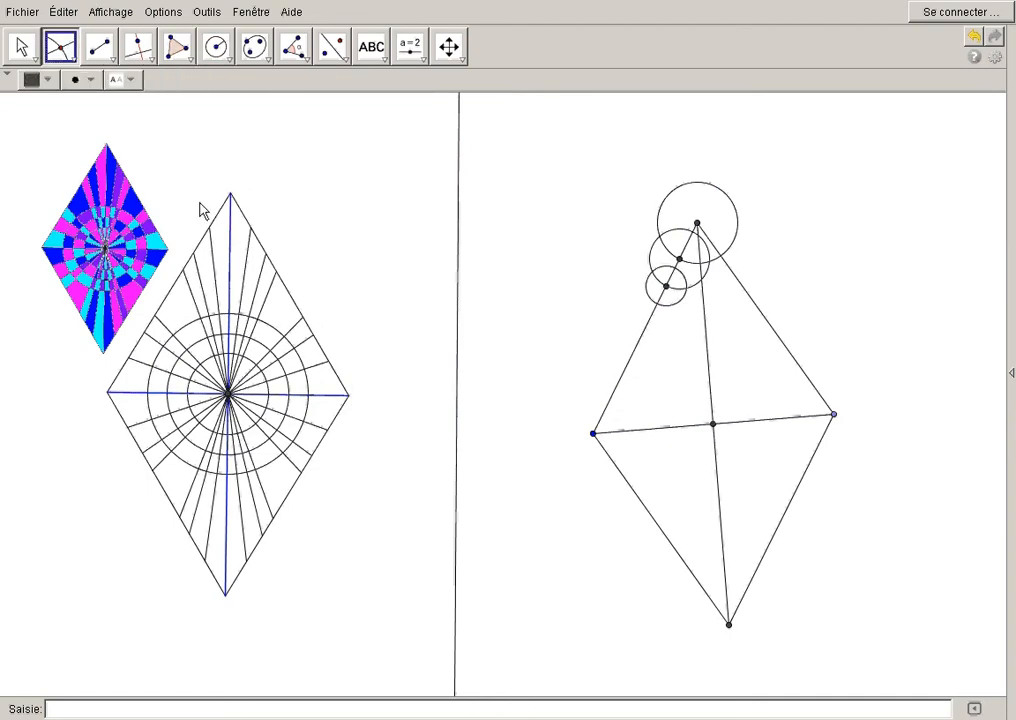
left_click(658, 302)
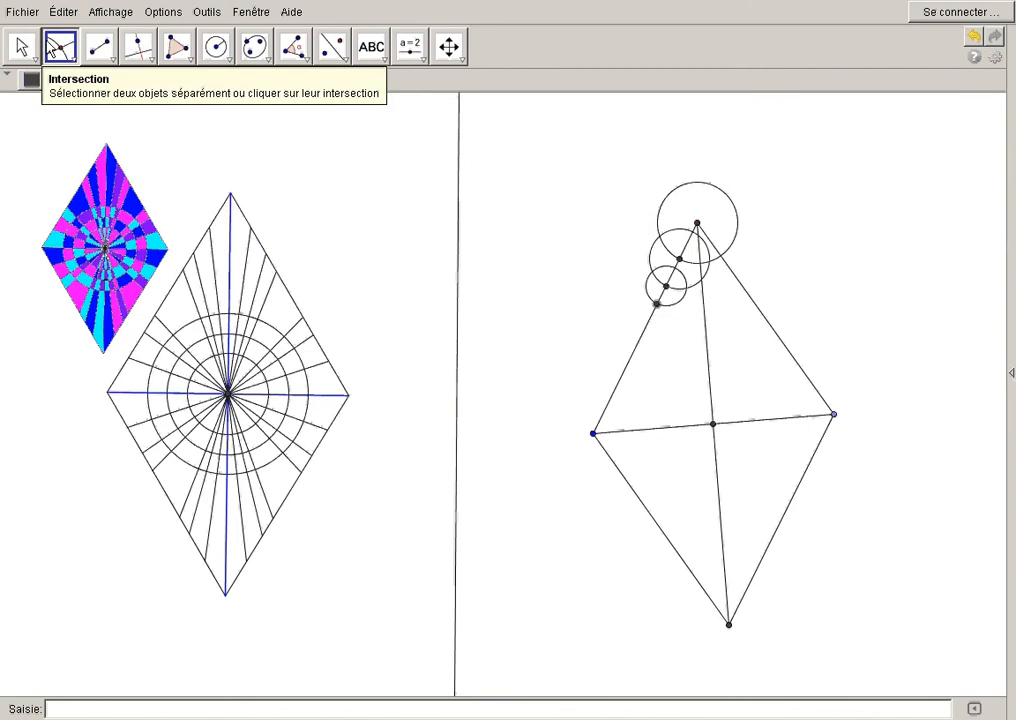
key("Escape")
Hide the three construction circles near the top vertex, keeping the division points on the upper-left side
right_click(674, 187)
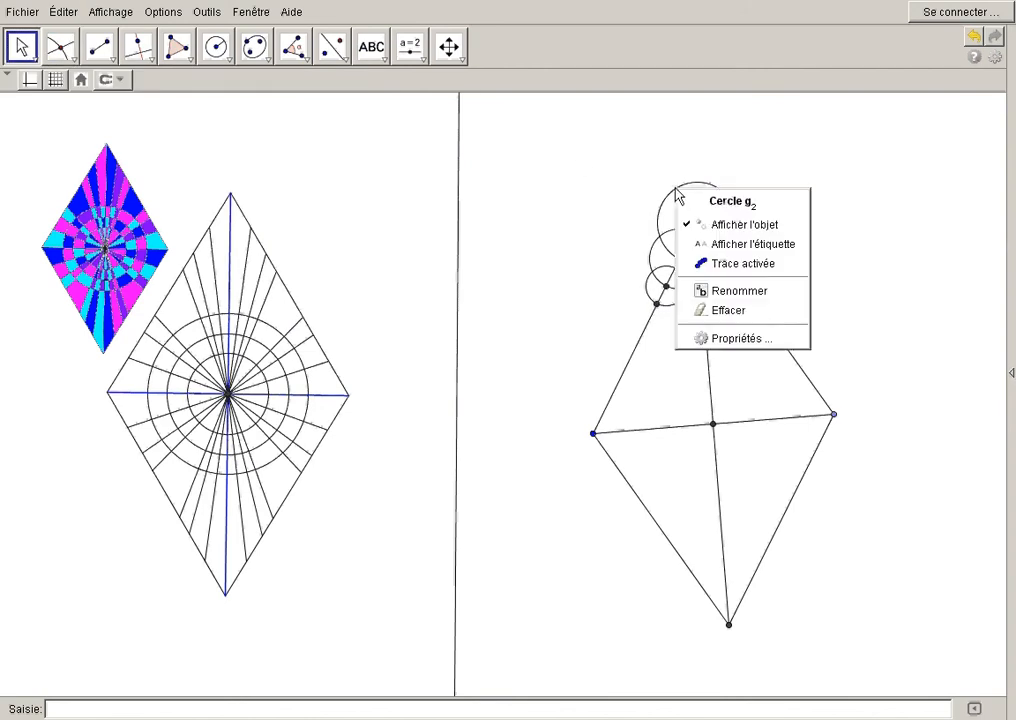
left_click(747, 225)
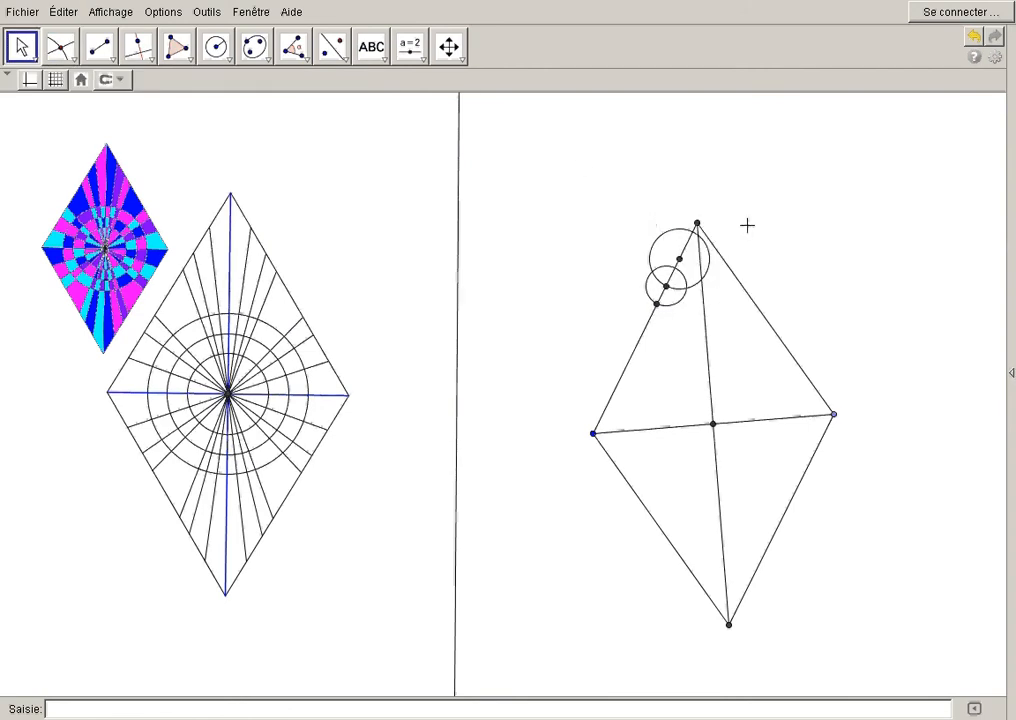
right_click(664, 236)
left_click(721, 268)
right_click(664, 276)
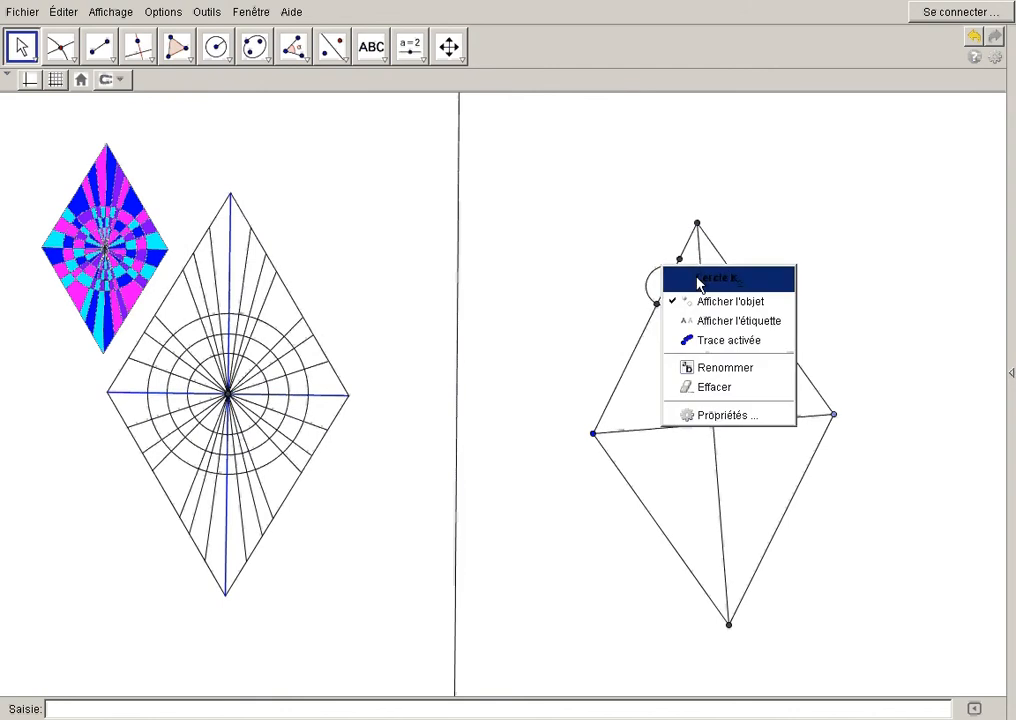
left_click(721, 297)
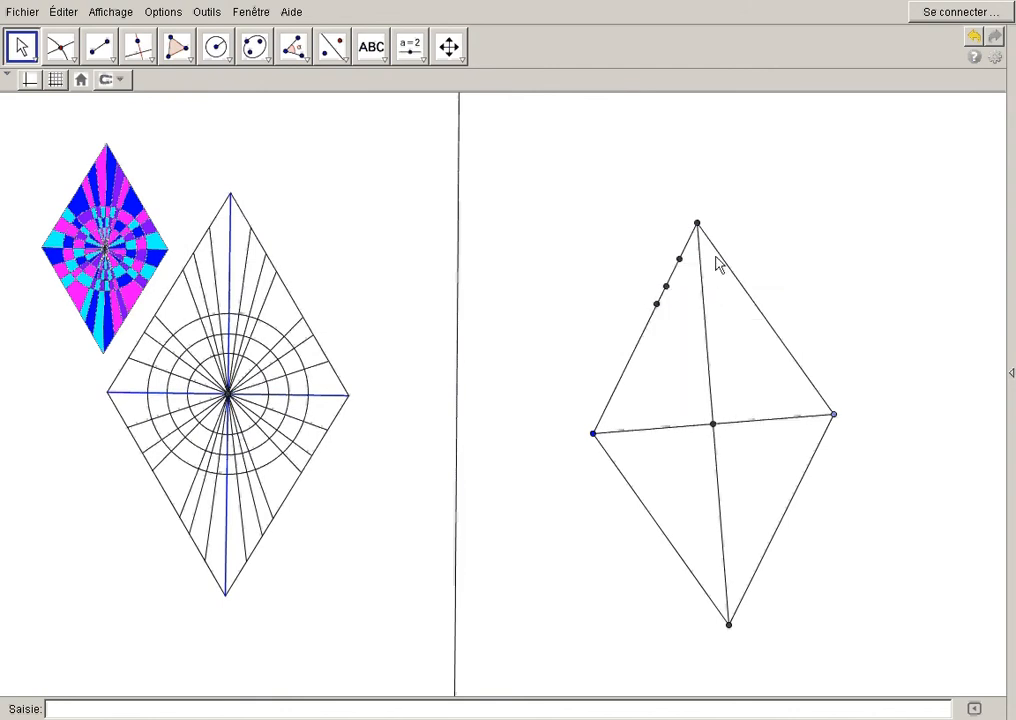
Draw segments from the three upper division points on the upper-left side to the rhombus's centre
left_click(99, 45)
left_click(679, 259)
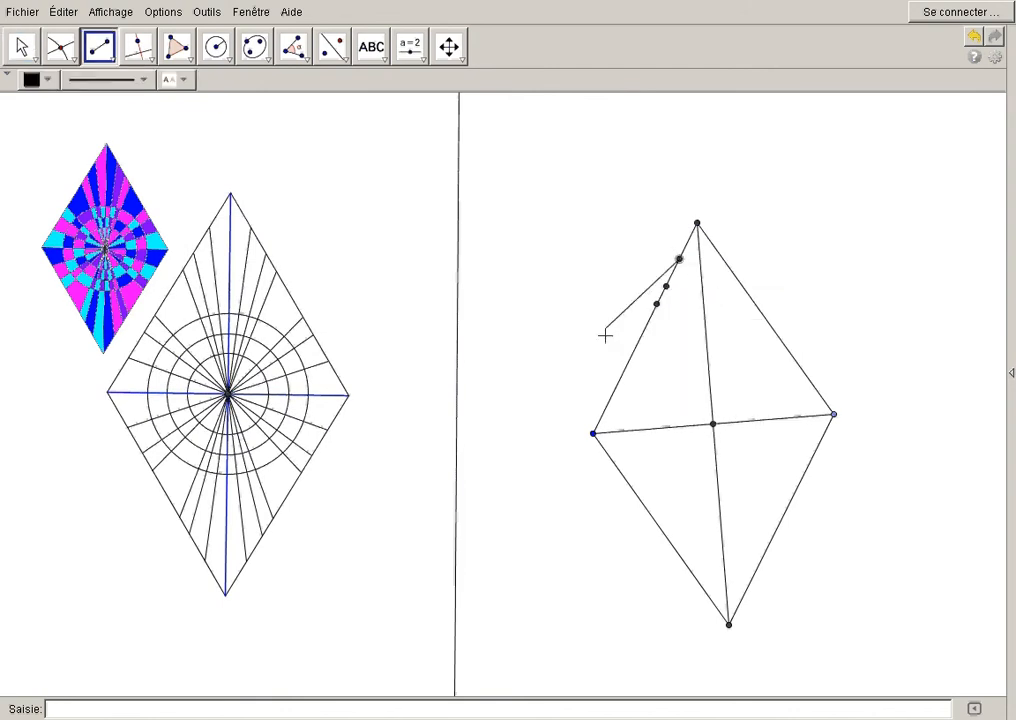
left_click(712, 424)
left_click(666, 286)
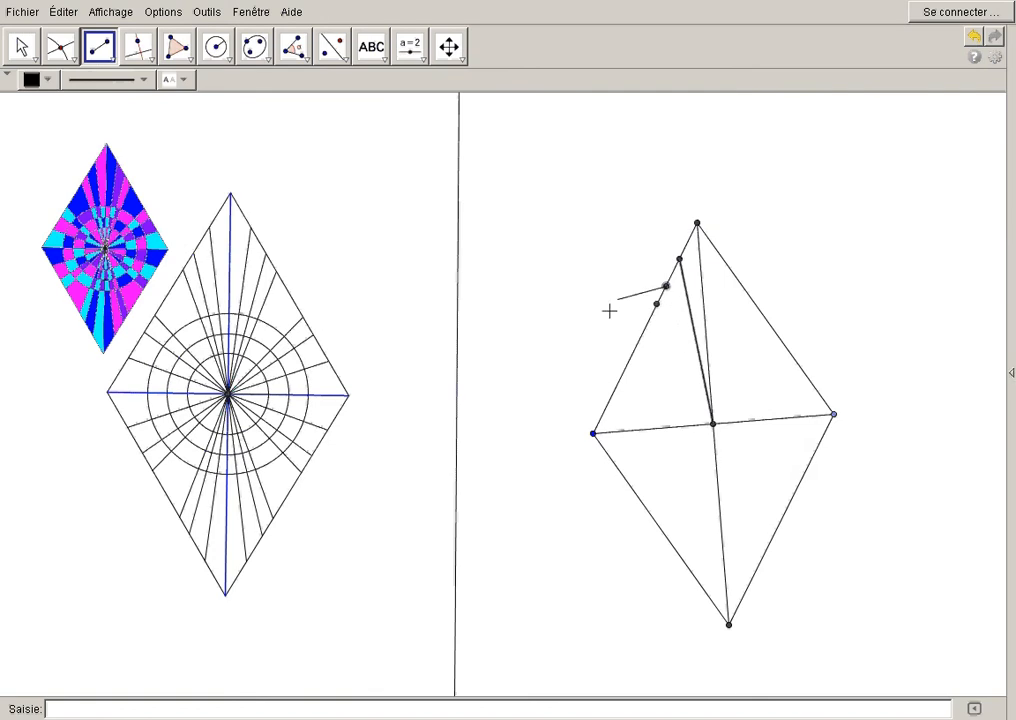
left_click(712, 424)
left_click(657, 304)
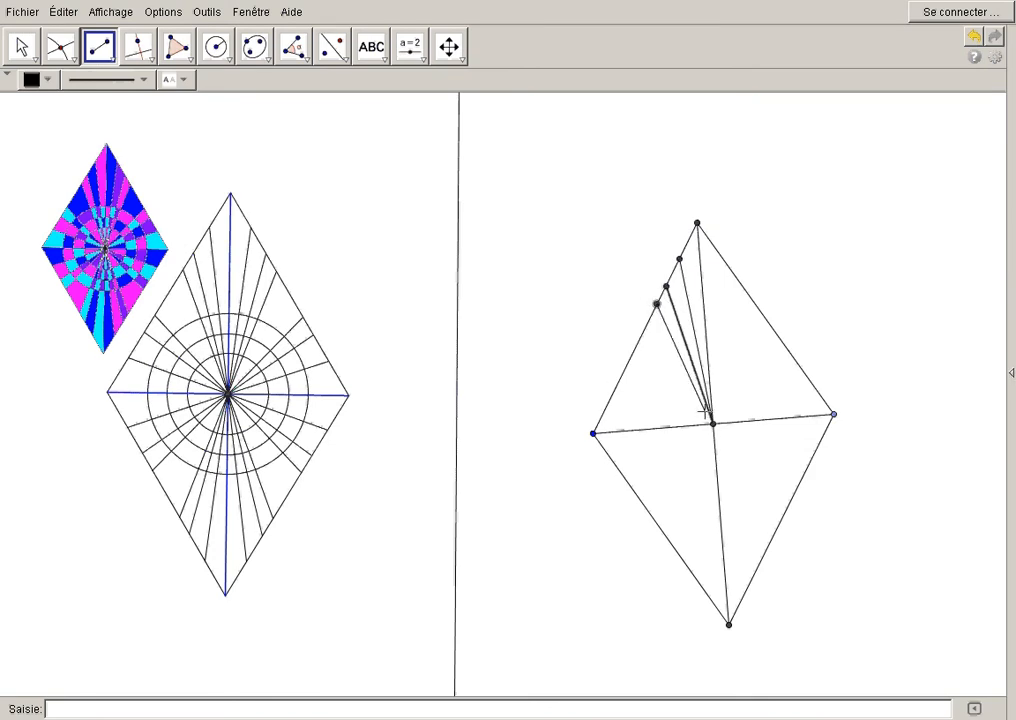
left_click(712, 424)
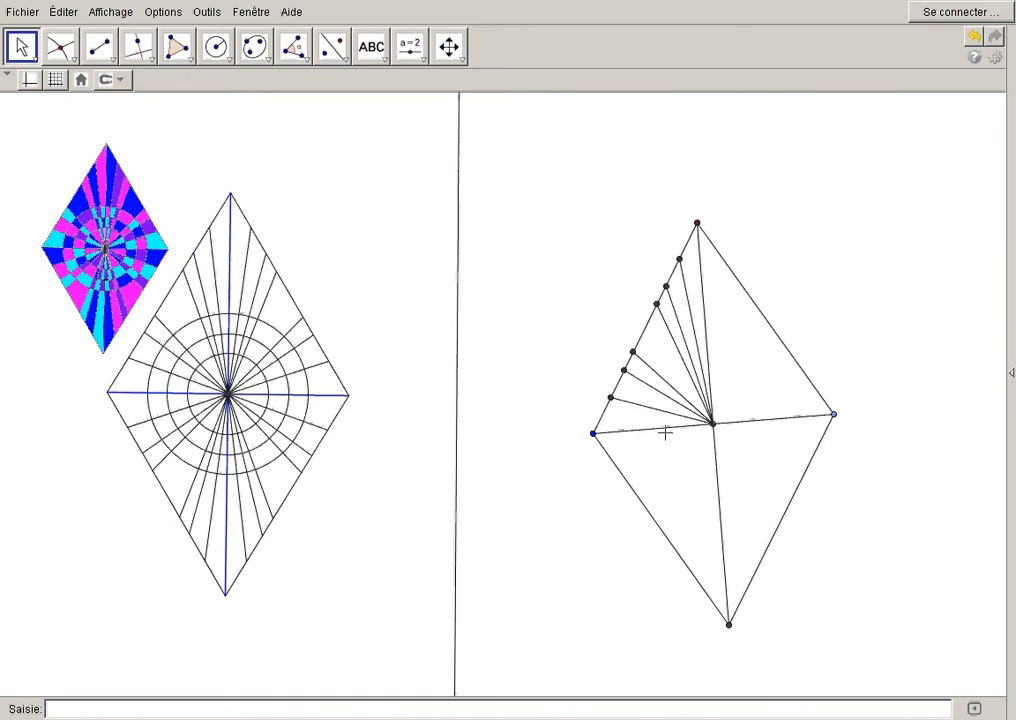
Reflect the six rays of the upper-left quarter across the horizontal diagonal into the lower-left quarter
left_click(333, 47)
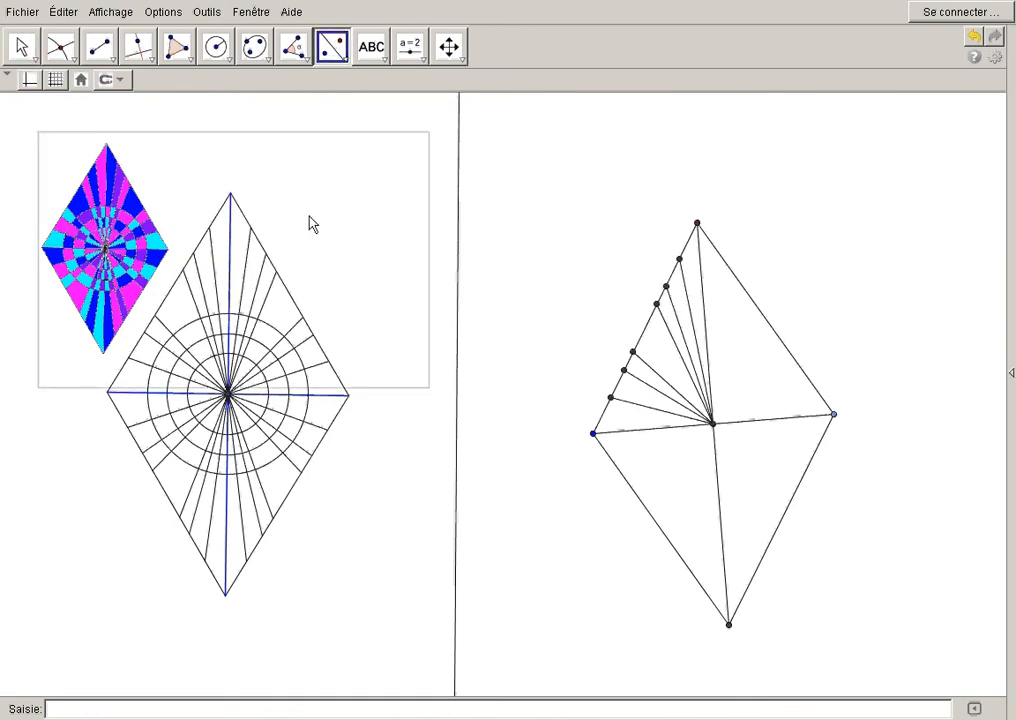
left_click(637, 410)
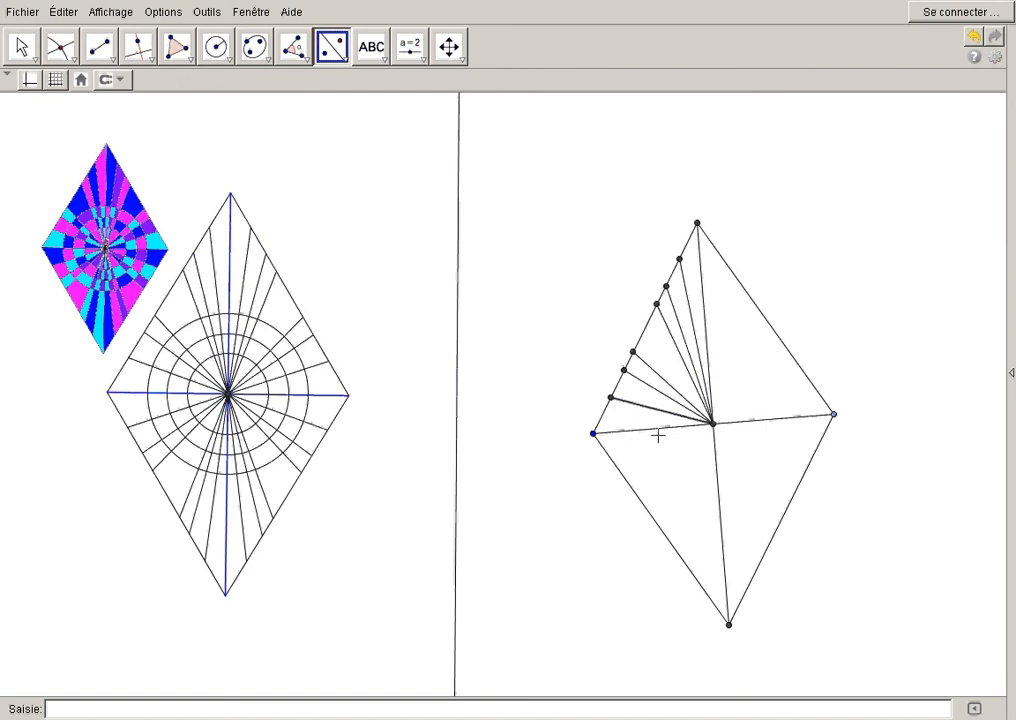
left_click(659, 431)
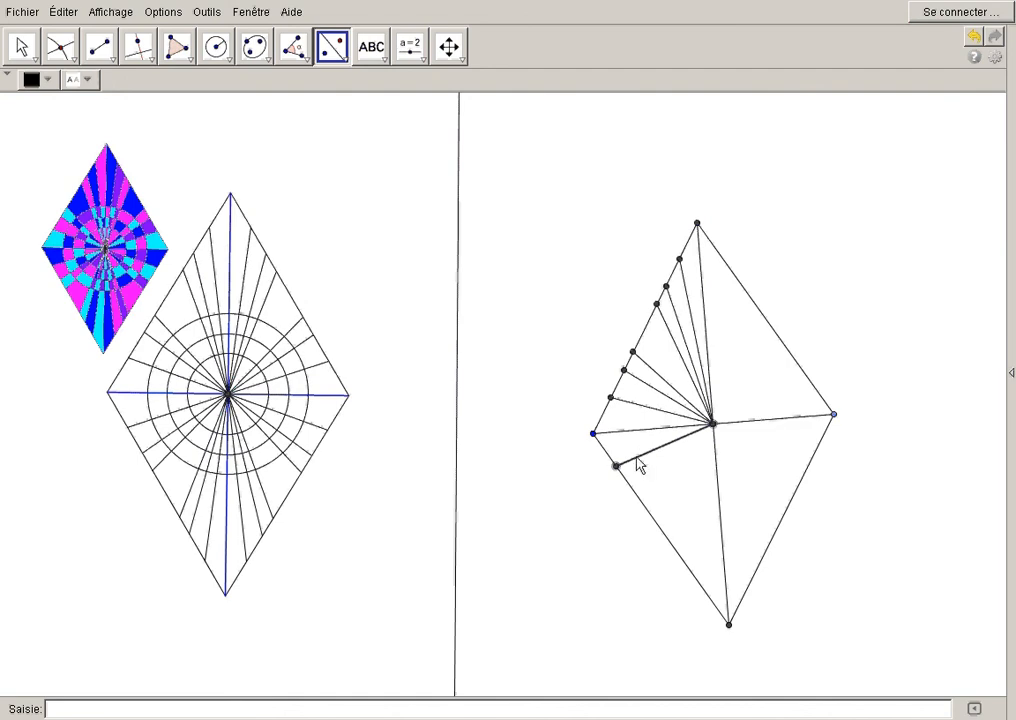
left_click(646, 384)
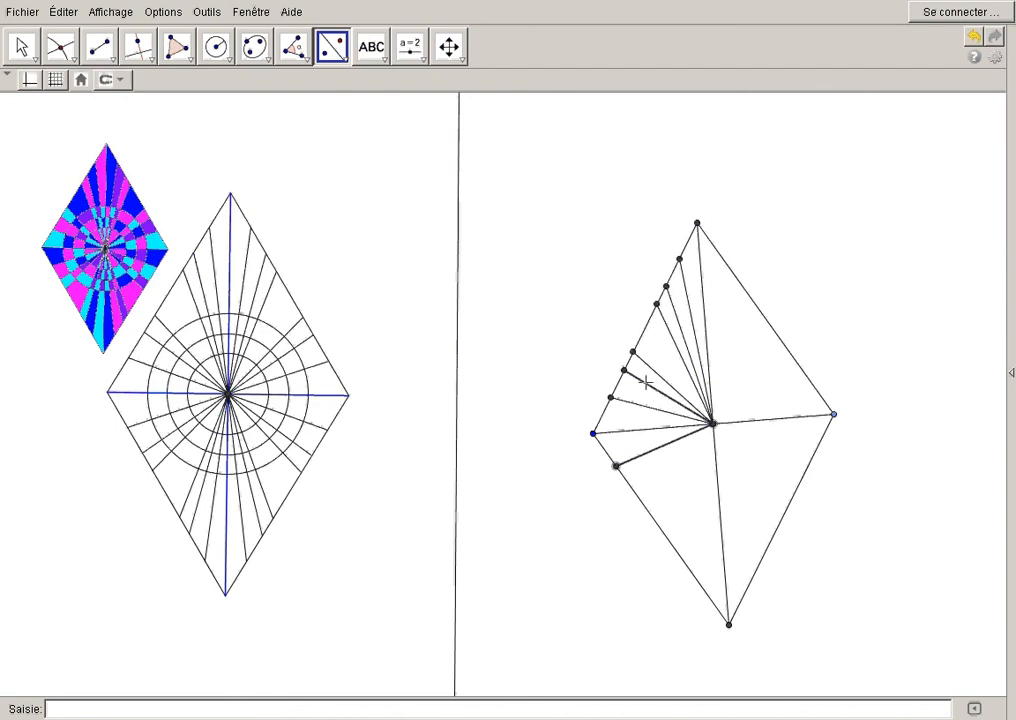
left_click(618, 433)
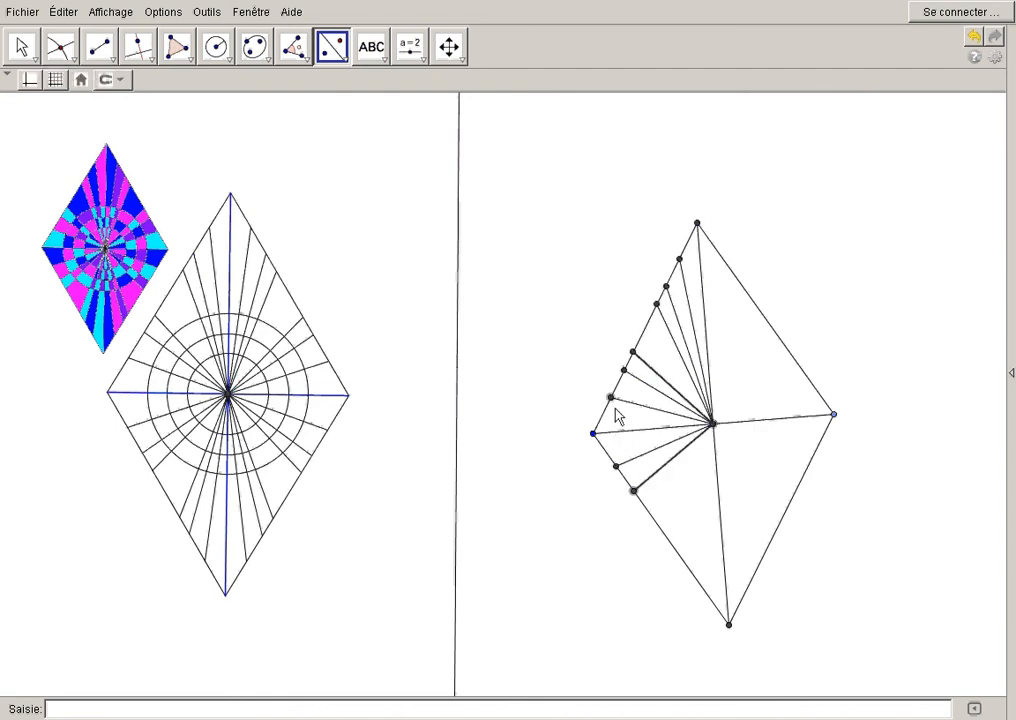
left_click(620, 428)
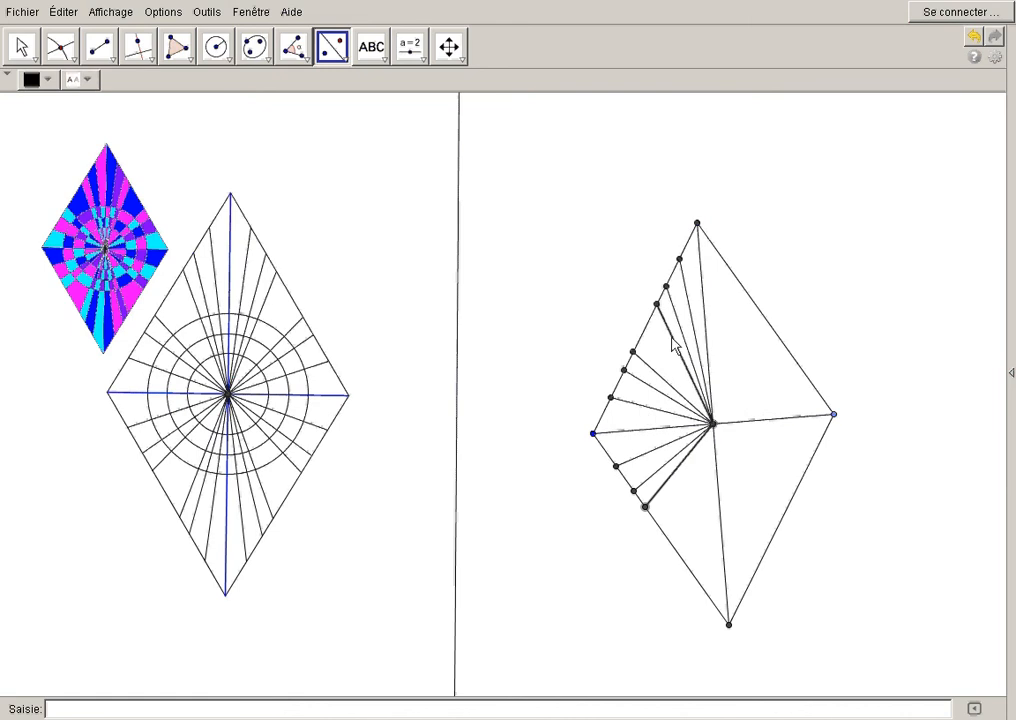
left_click(620, 429)
left_click(679, 321)
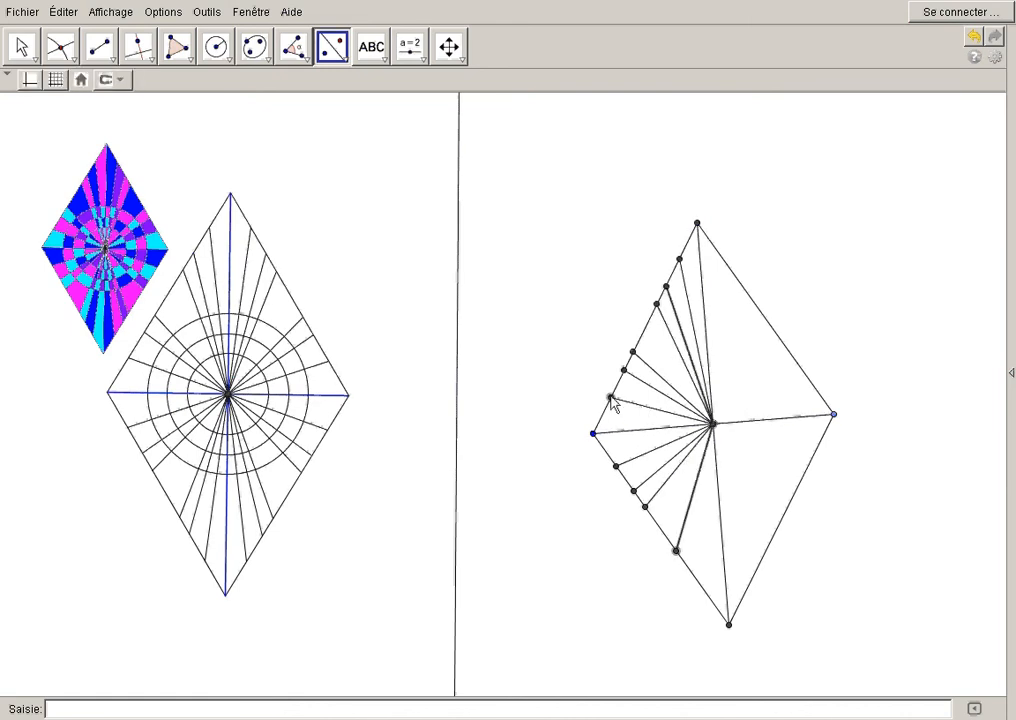
left_click(627, 432)
left_click(686, 303)
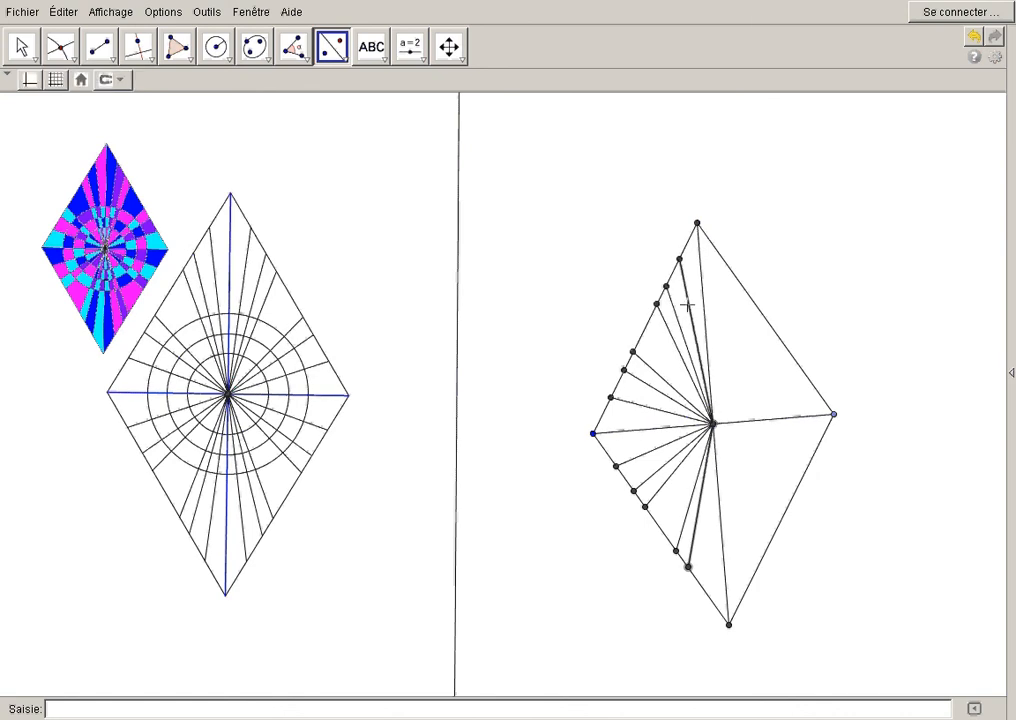
left_click(621, 432)
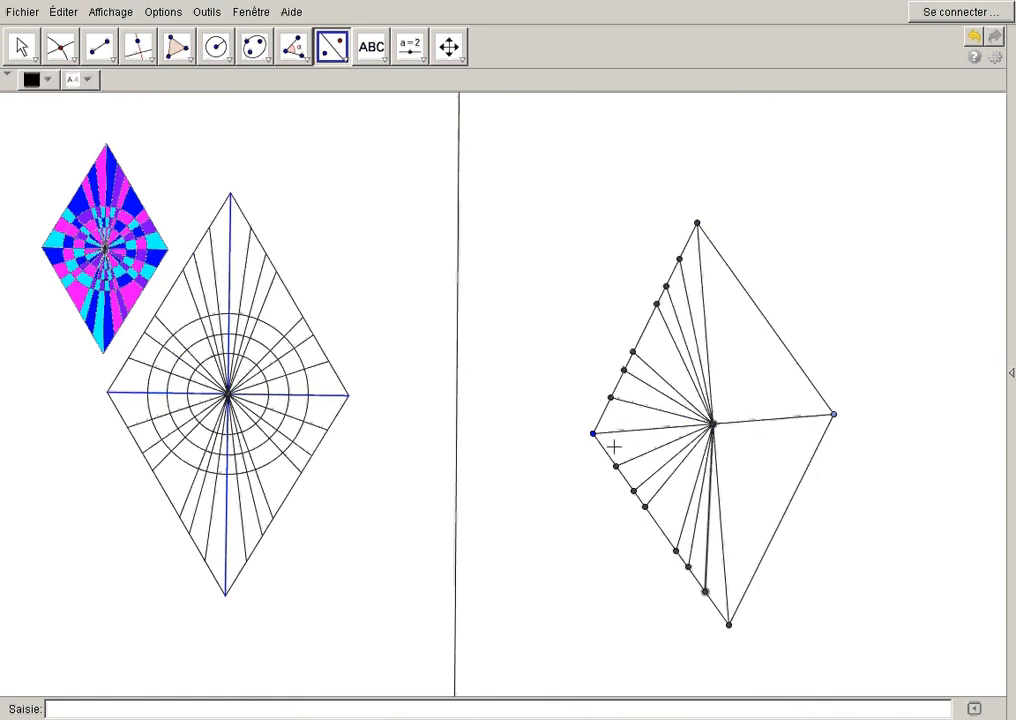
Reflect the rays of the rhombus's left half across the vertical diagonal into the right half
left_click(684, 290)
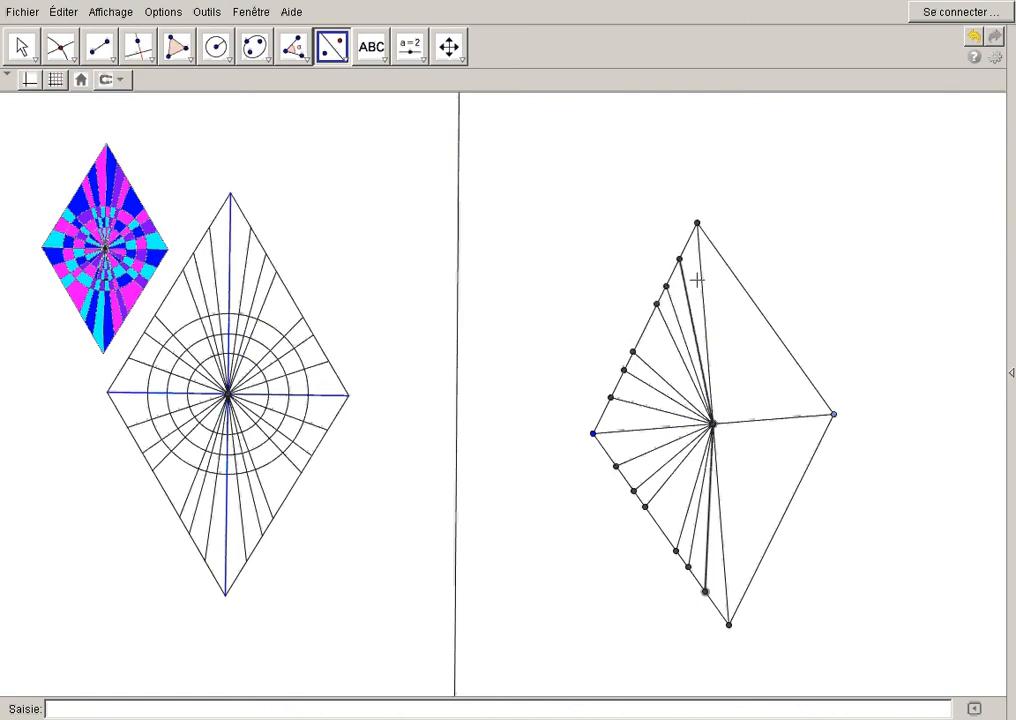
left_click(703, 288)
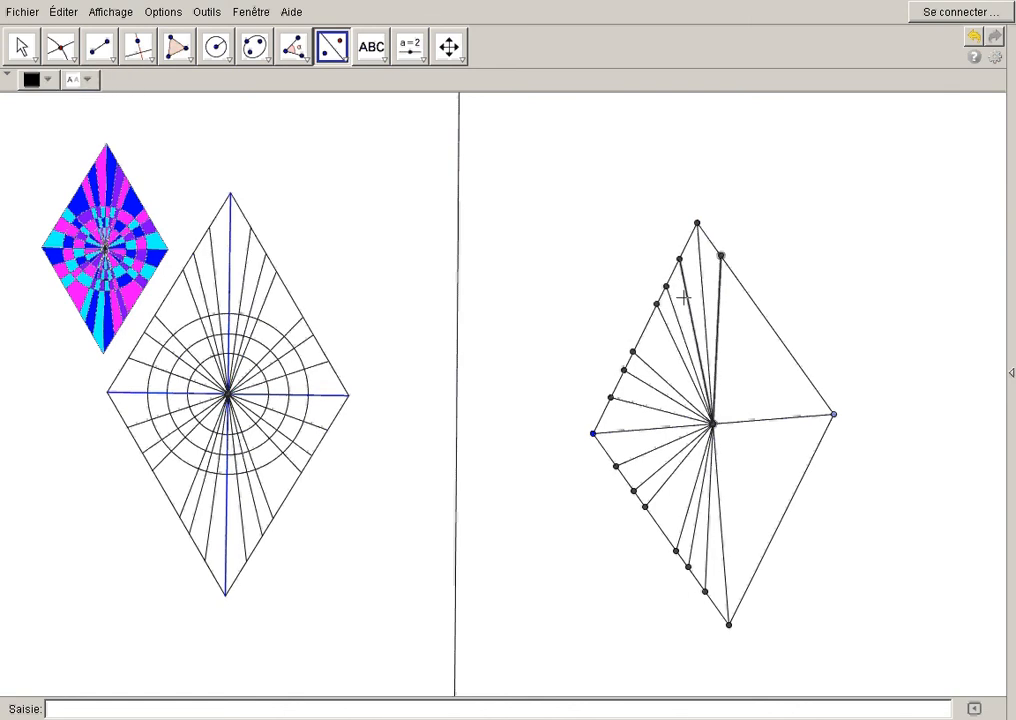
left_click(702, 287)
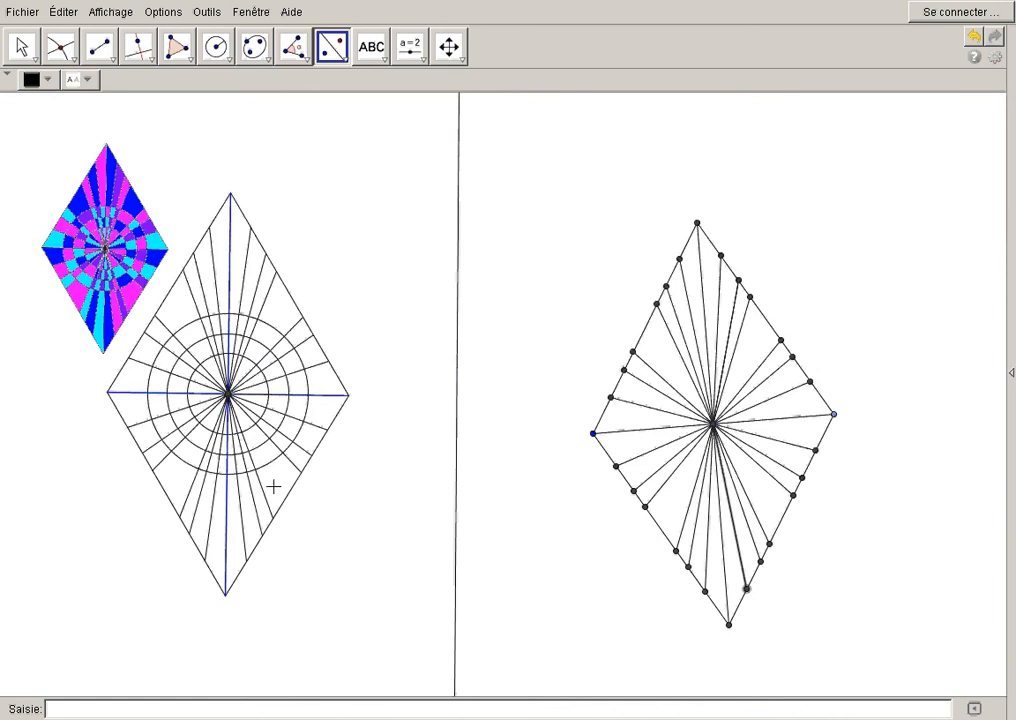
Draw three concentric circles at the rhombus's centre: radius 2, radius 3, and a larger one matching the model's outer circle
left_click(216, 47)
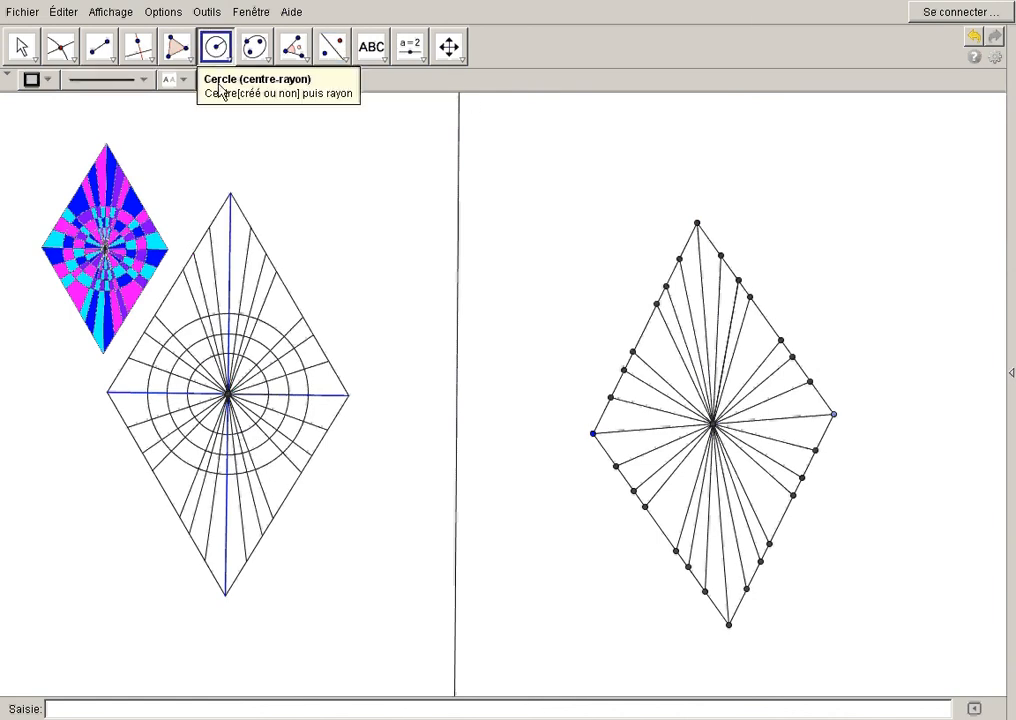
left_click(713, 438)
type("2")
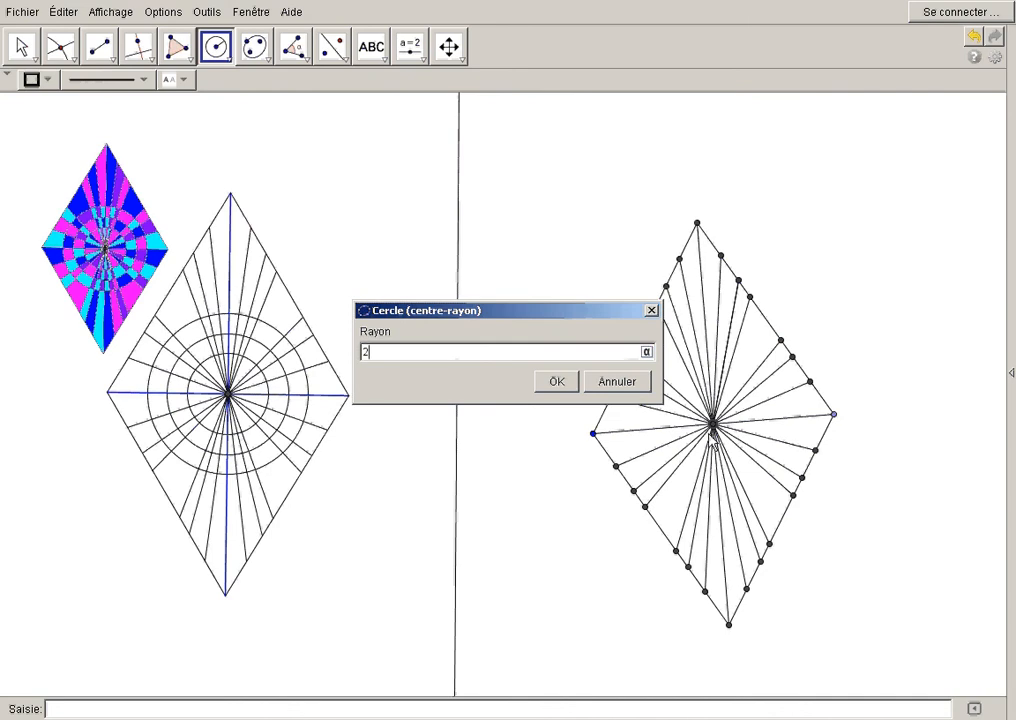
left_click(551, 387)
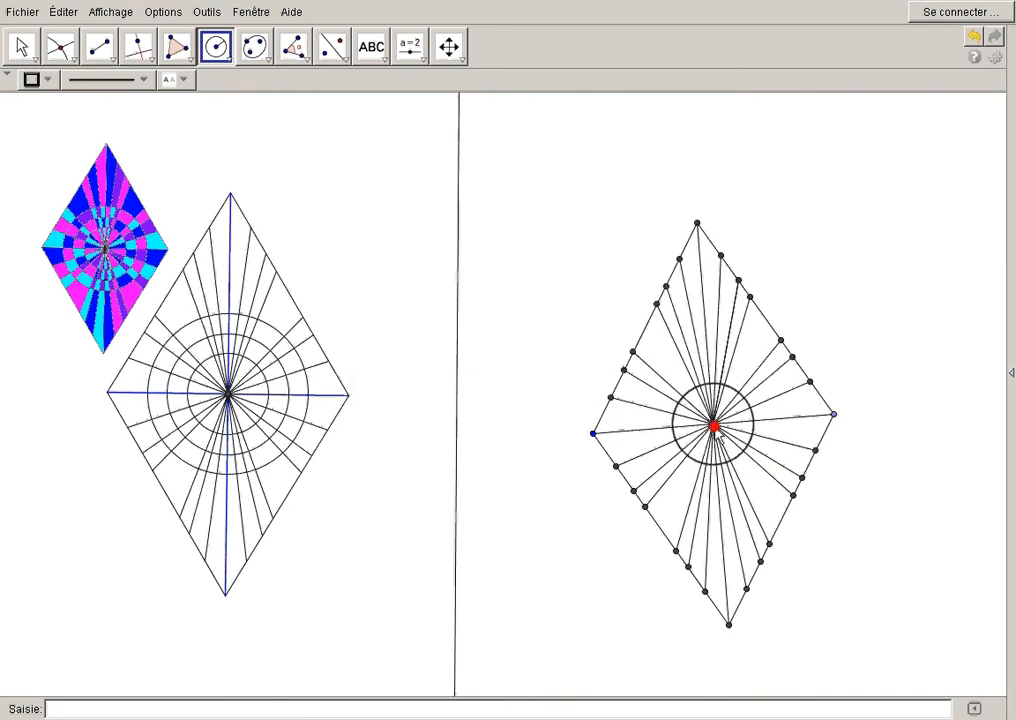
left_click(711, 436)
type("3")
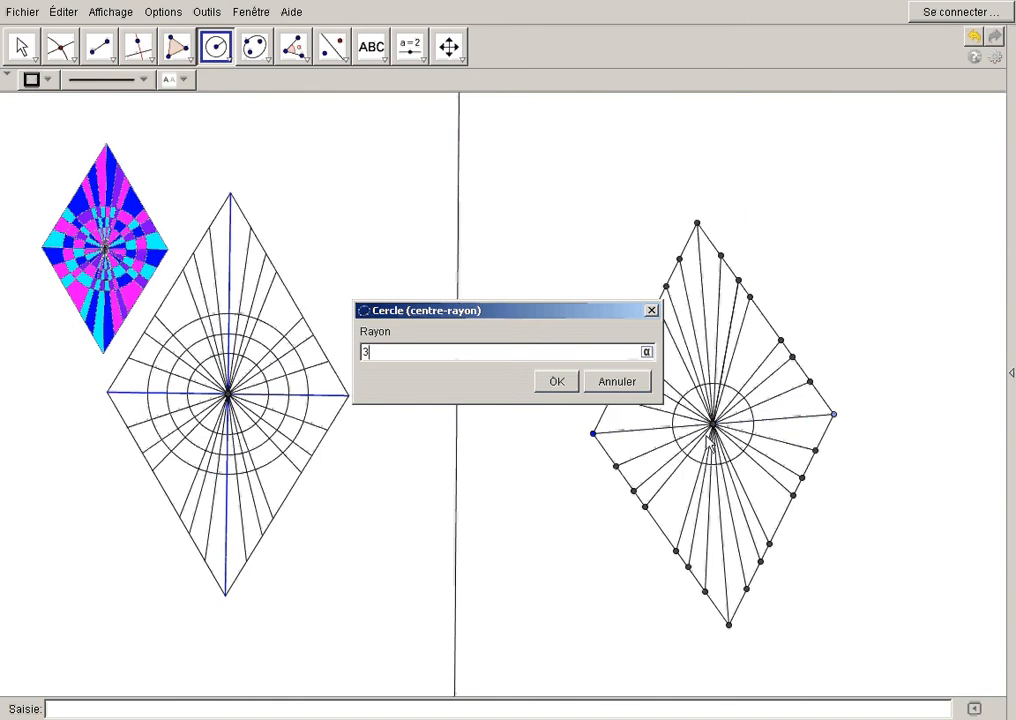
left_click(565, 393)
left_click(711, 437)
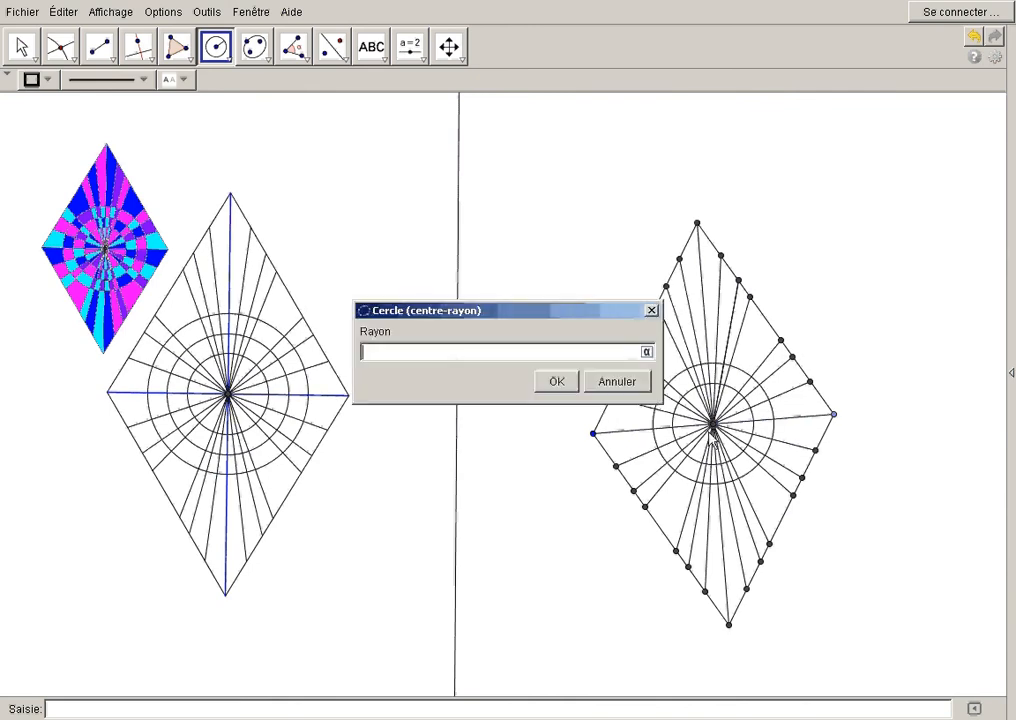
left_click(563, 387)
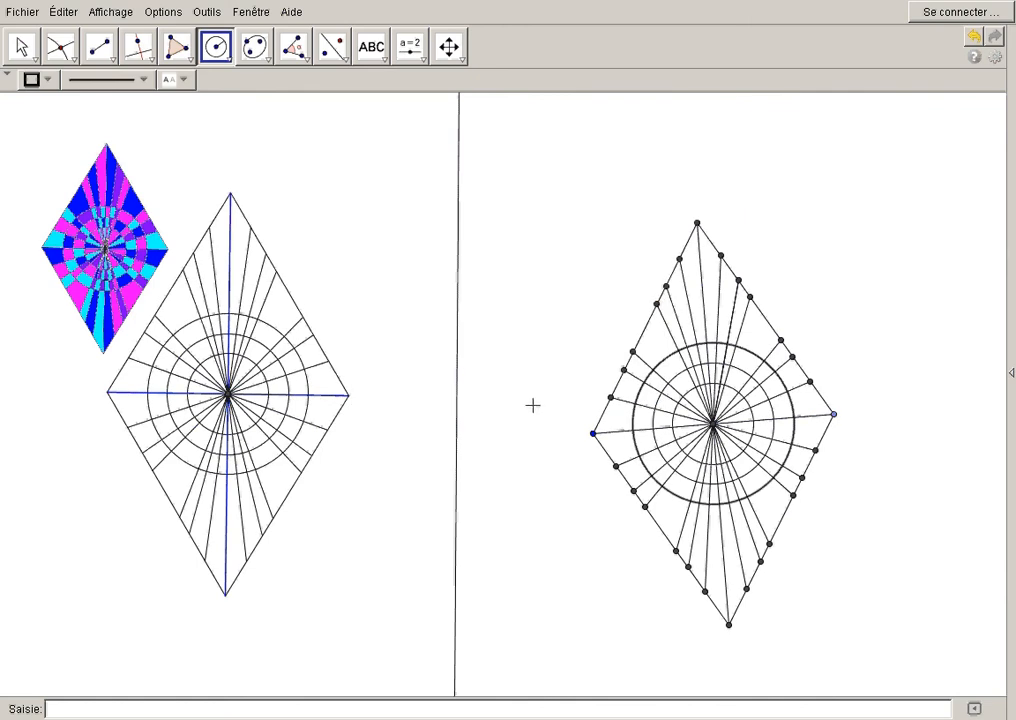
Hide the division point nearest the left vertex on the rhombus's upper-left side
left_click(22, 46)
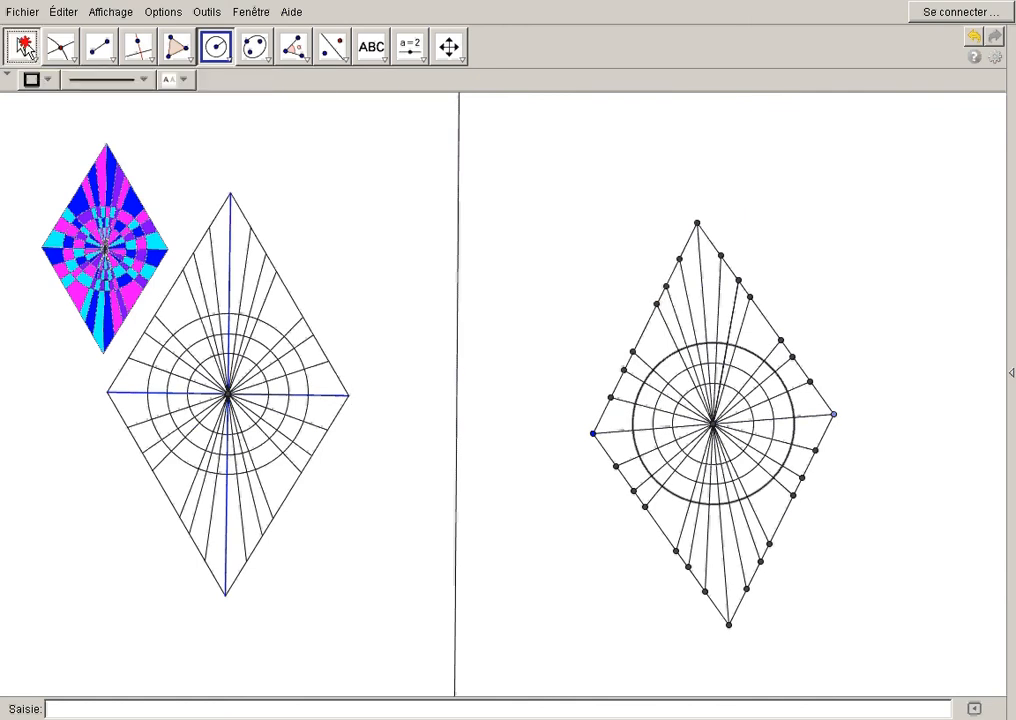
right_click(611, 400)
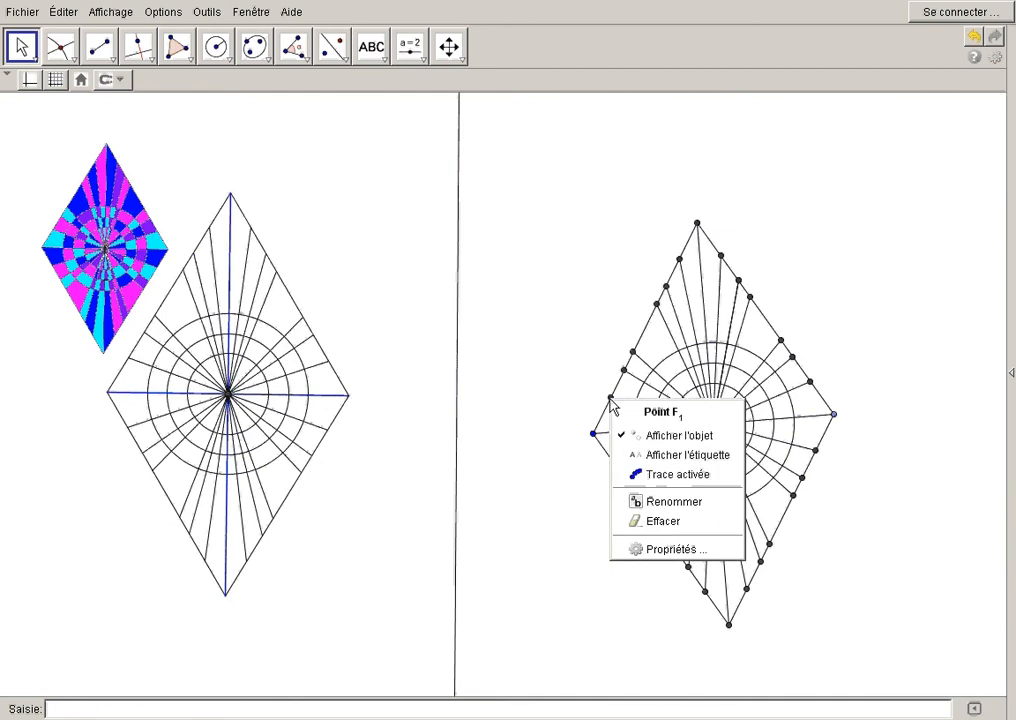
left_click(665, 437)
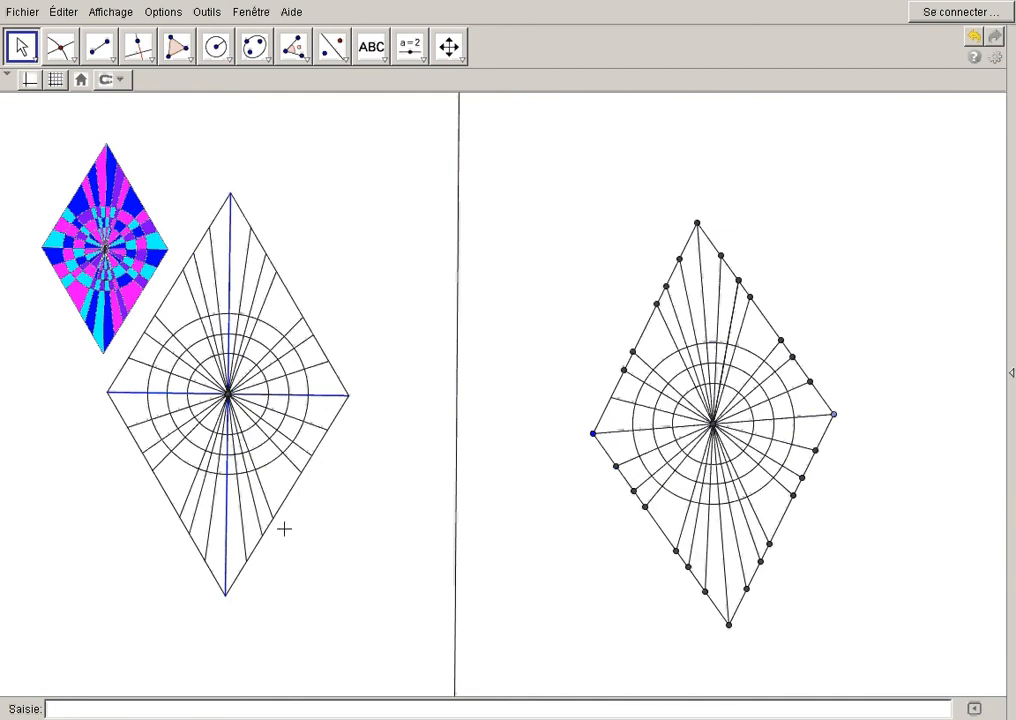